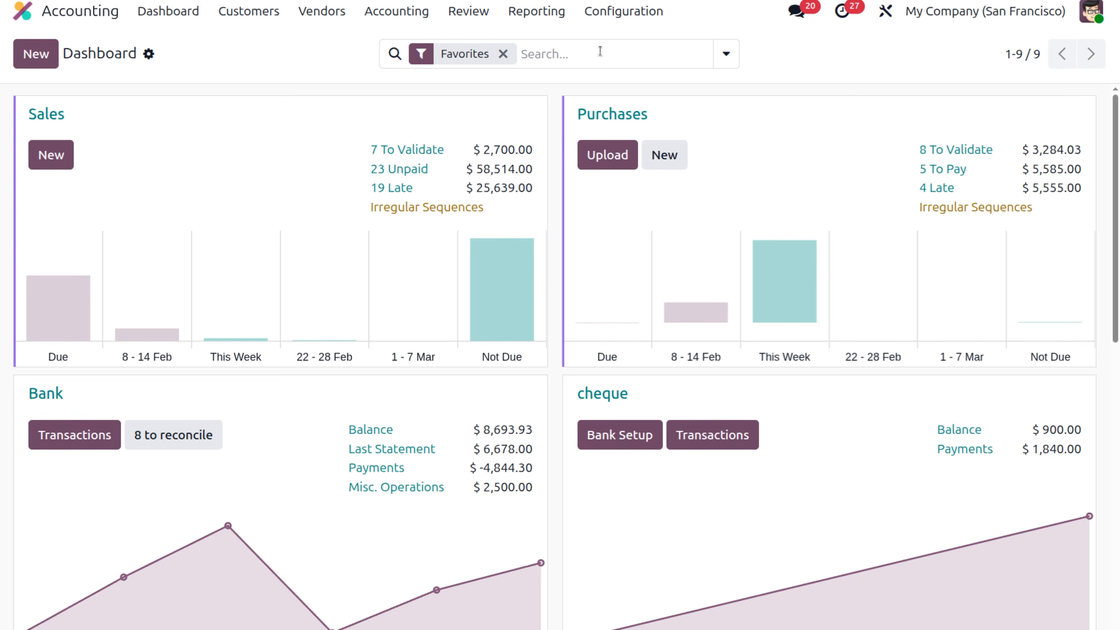
# Open the accounting settings and check the Analytic Accounting and Budget Management options in the Analytics section.
pyautogui.click(619, 18)
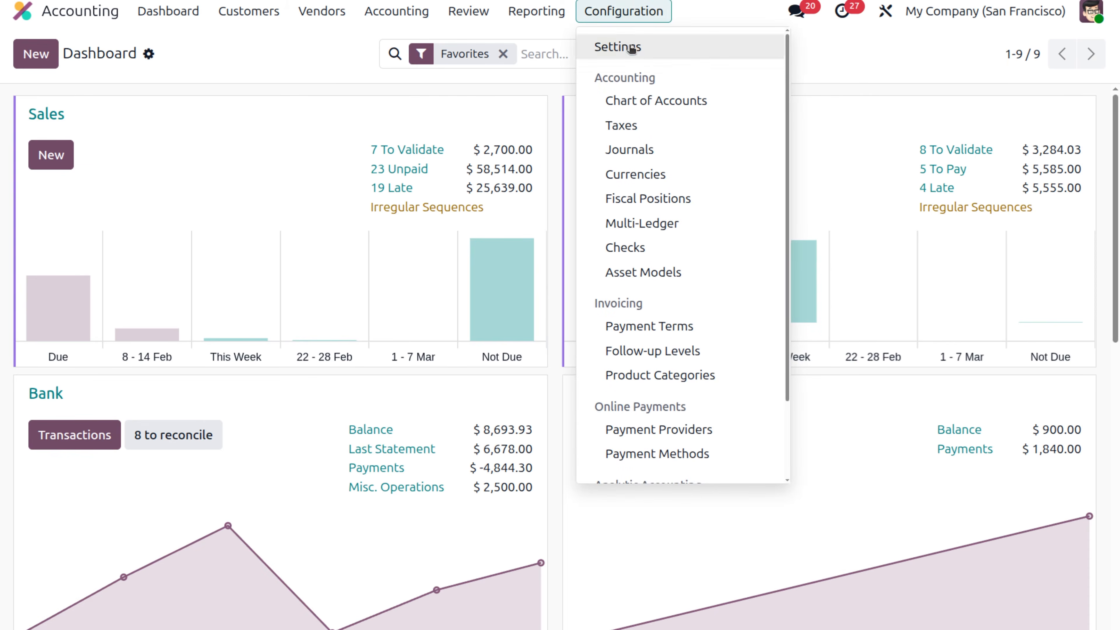
pyautogui.click(632, 48)
pyautogui.scroll(-15, 507, 308)
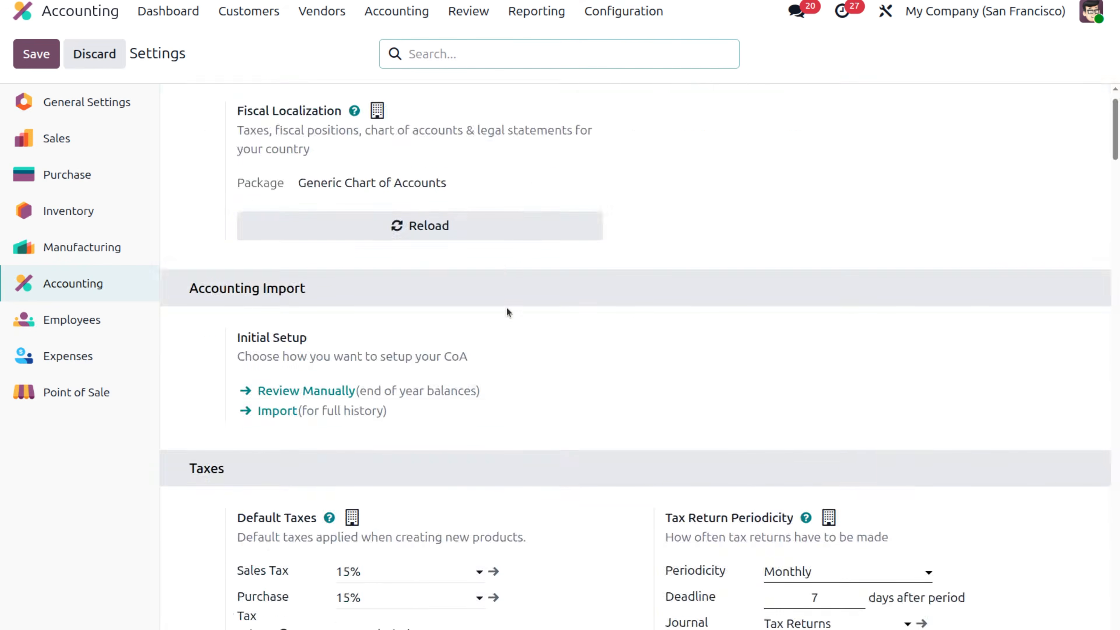
pyautogui.scroll(-20, 506, 307)
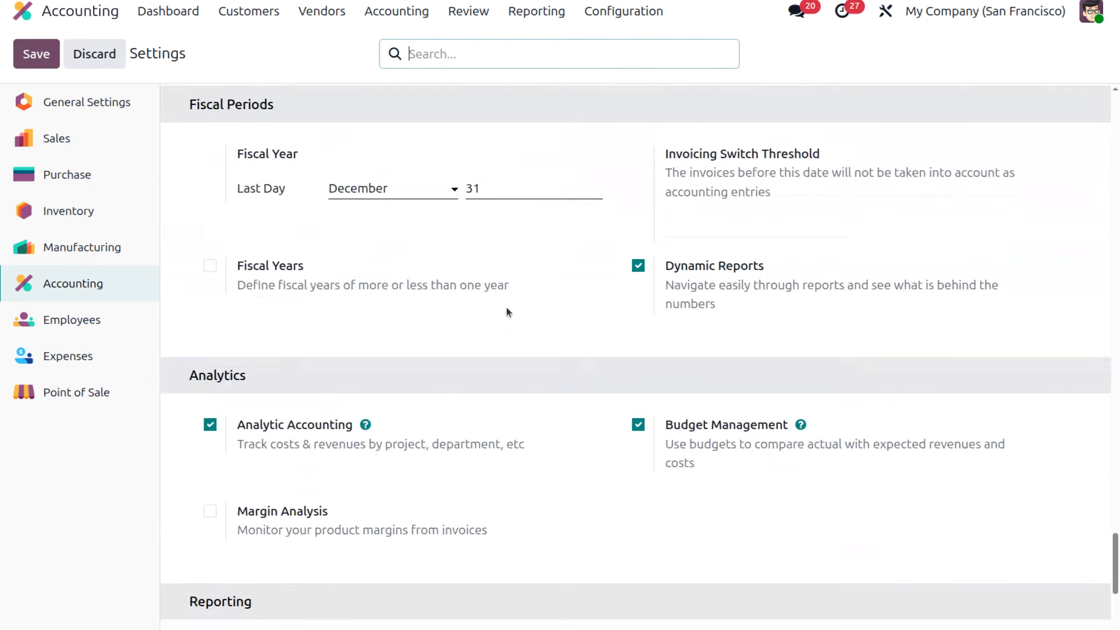
pyautogui.scroll(6, 506, 307)
pyautogui.scroll(-2, 507, 307)
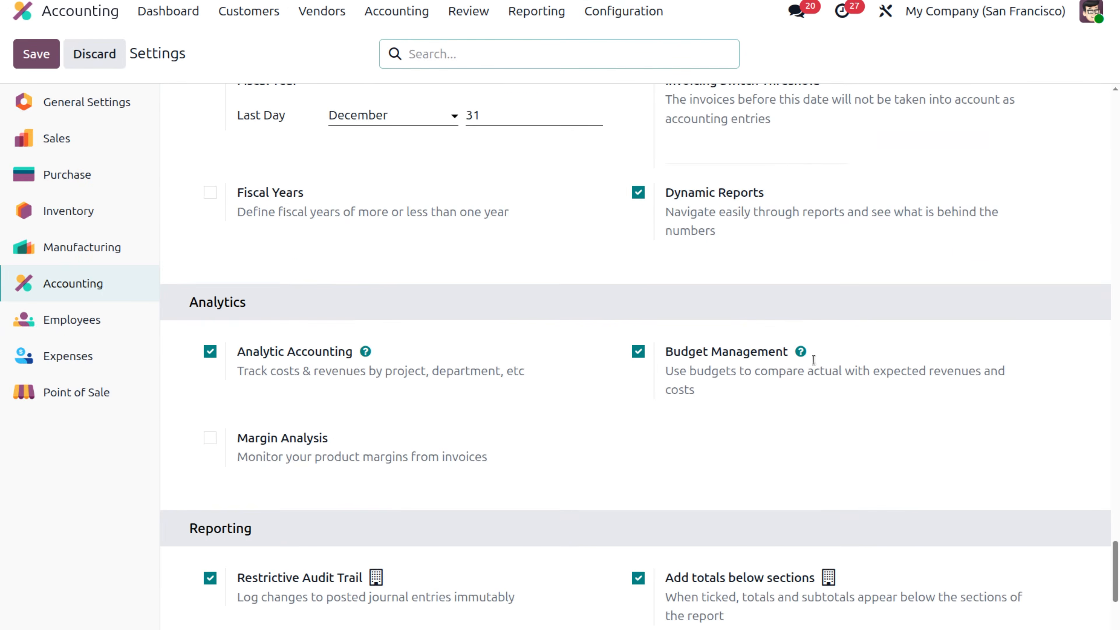
pyautogui.moveTo(694, 397)
pyautogui.moveTo(647, 359)
pyautogui.moveTo(298, 373)
# Open the Project analytic plan and look through its list of analytic accounts.
pyautogui.click(586, 44)
pyautogui.click(623, 11)
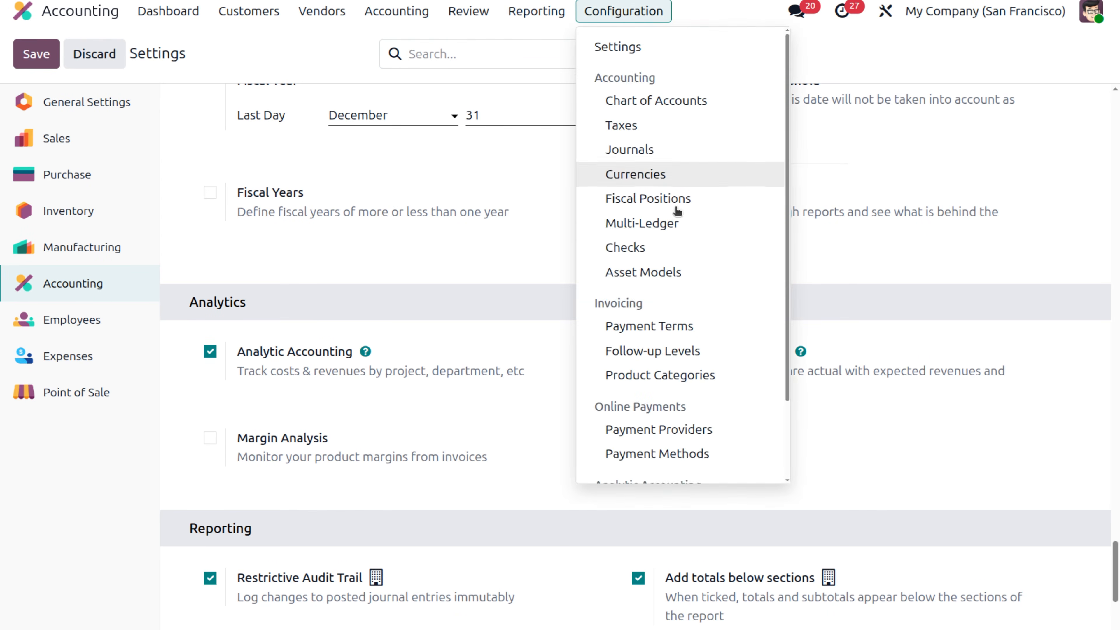
pyautogui.scroll(-2, 670, 228)
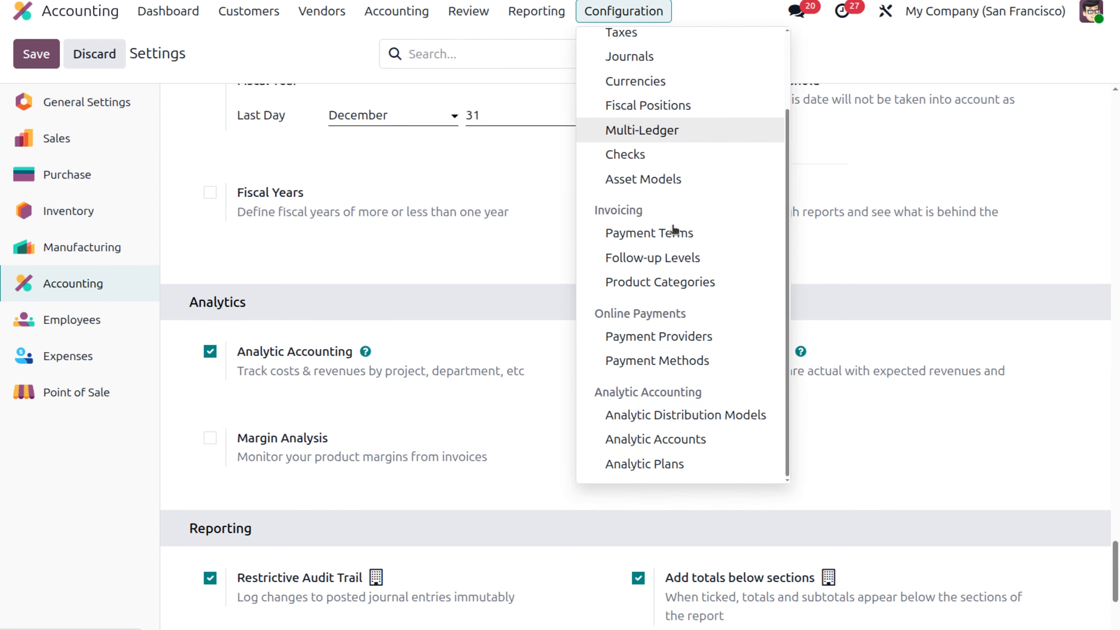
pyautogui.click(683, 475)
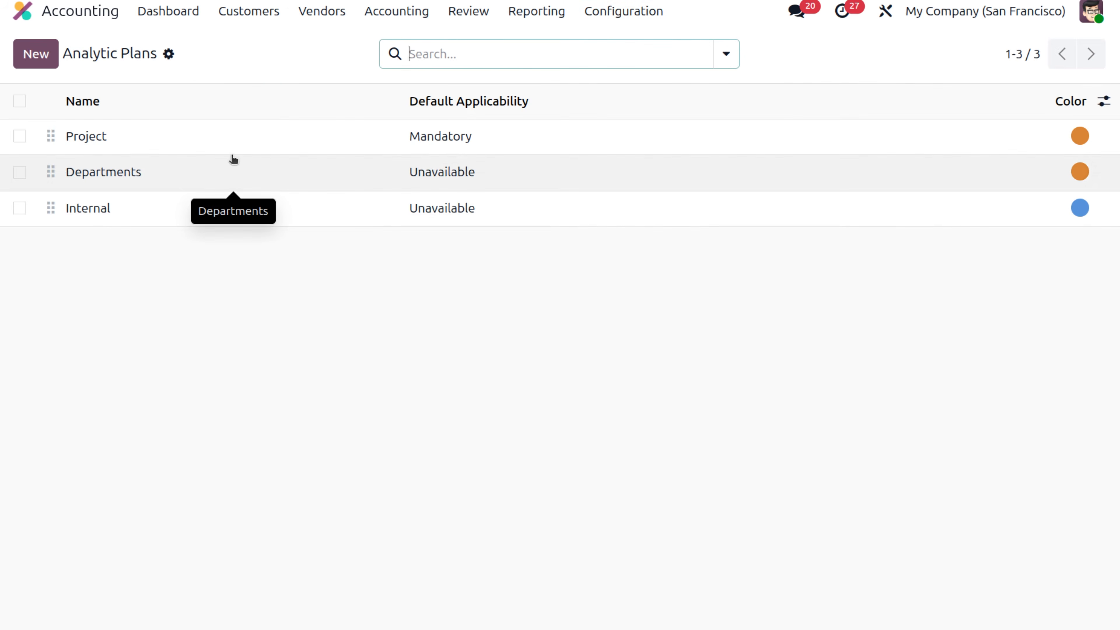
pyautogui.click(238, 135)
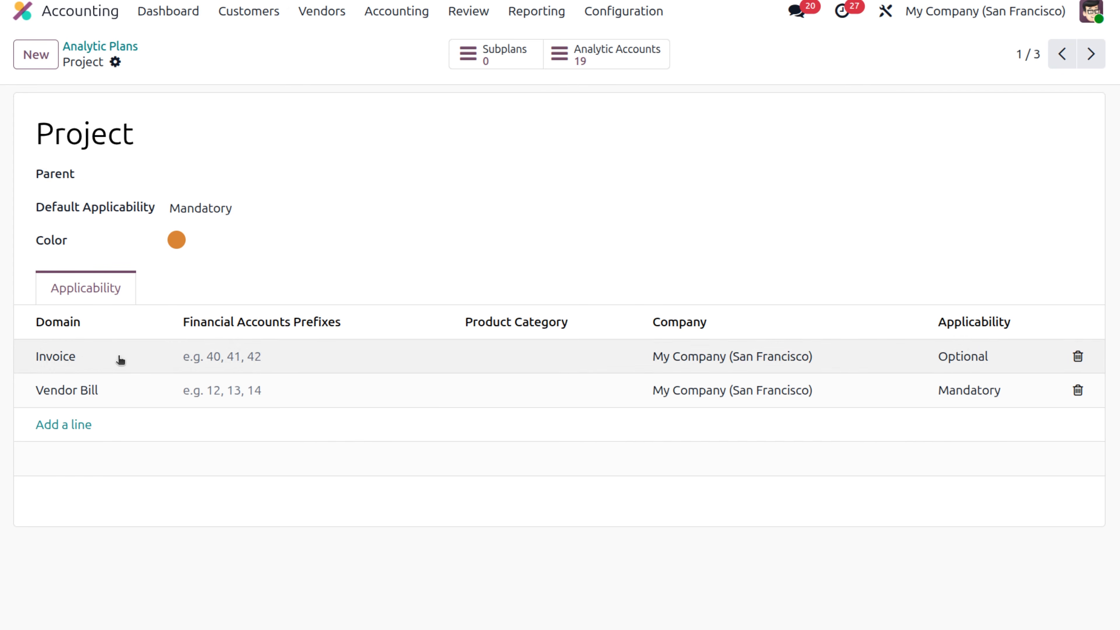
pyautogui.click(618, 65)
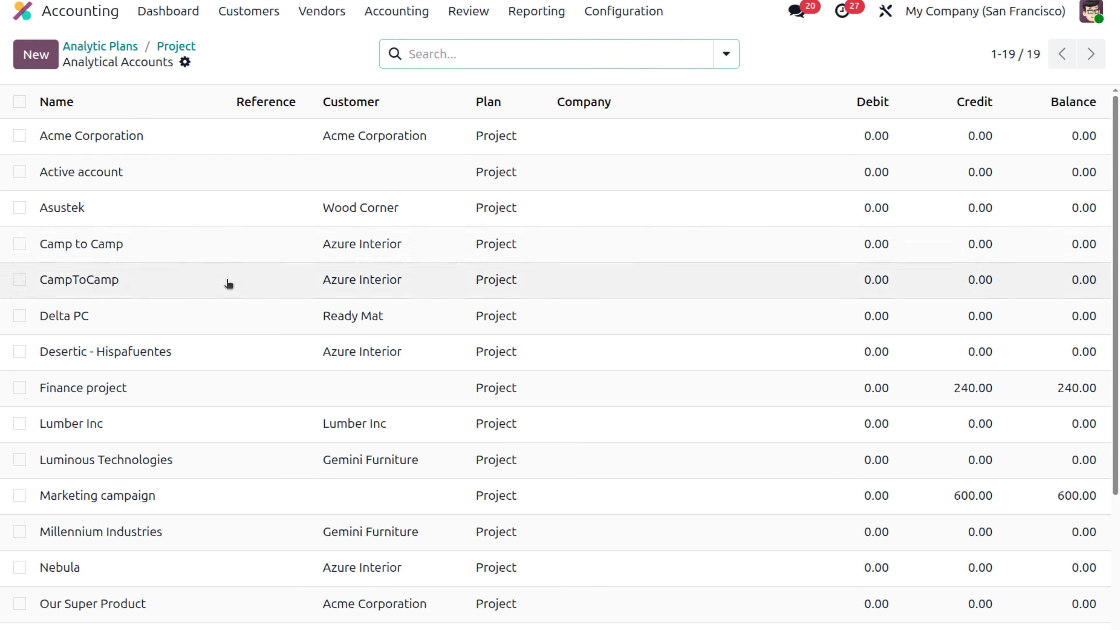
pyautogui.scroll(-3, 225, 282)
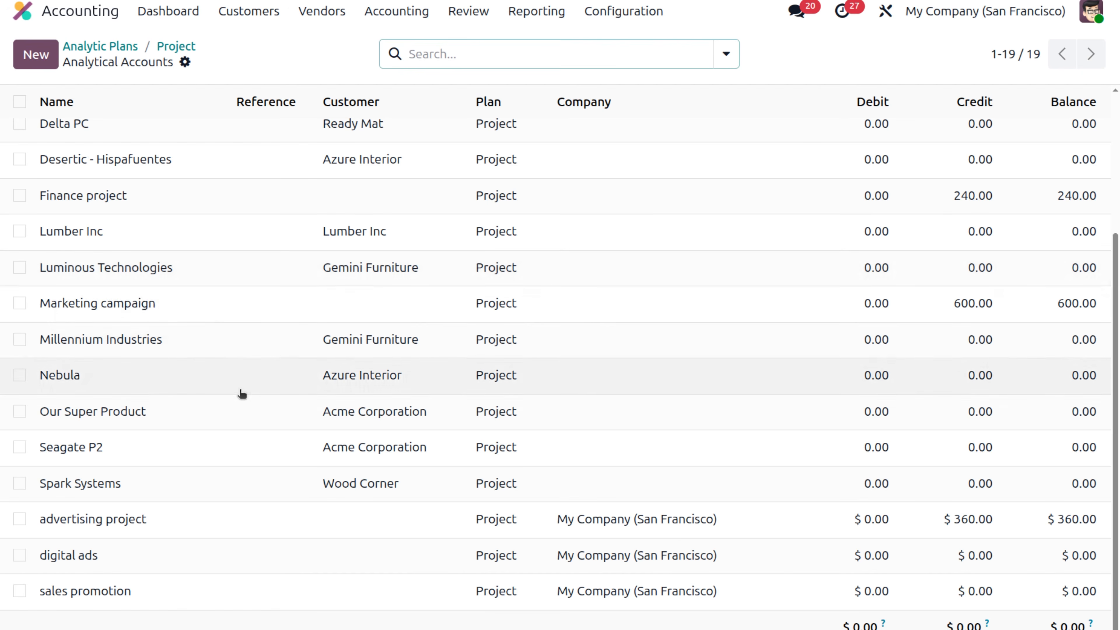
pyautogui.scroll(4, 241, 394)
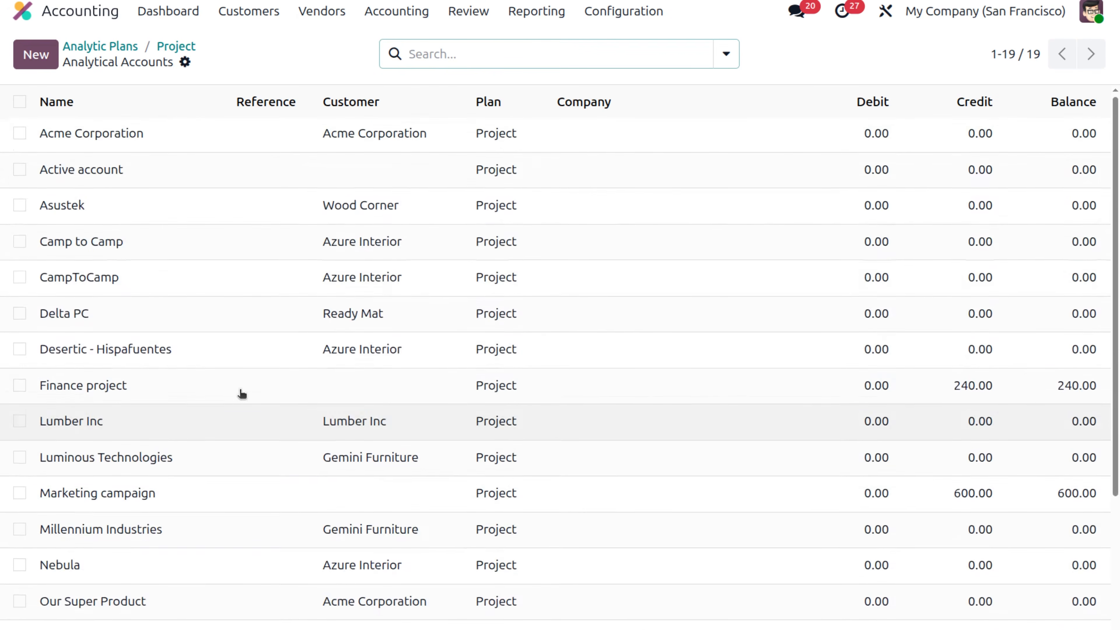
pyautogui.scroll(-4, 241, 393)
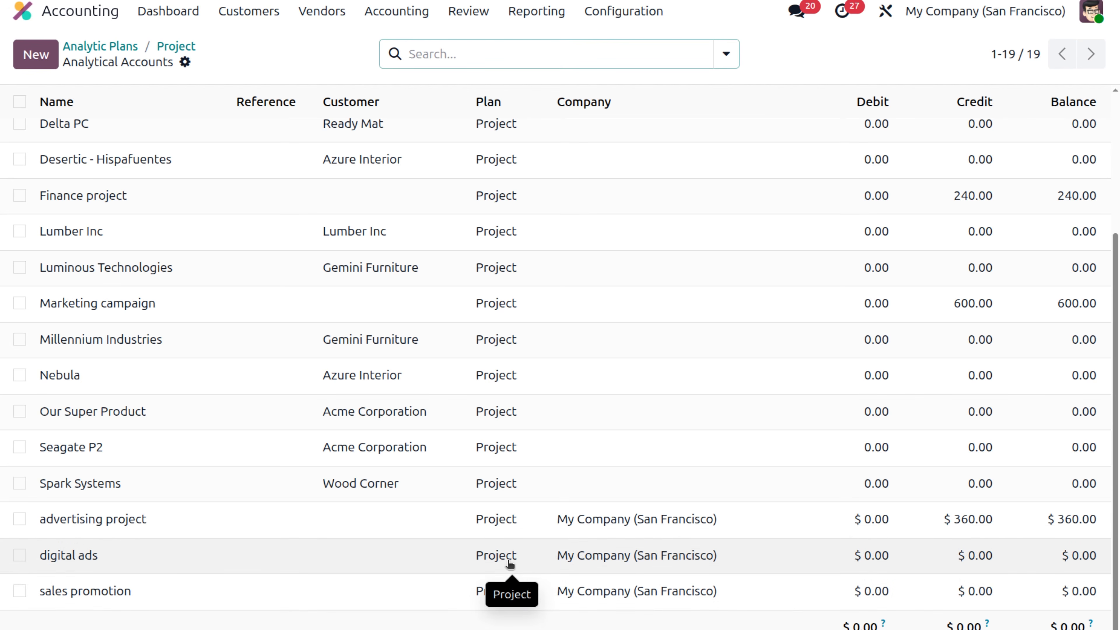
# Inspect the budgets linked to the digital ads and sales promotion analytic accounts.
pyautogui.click(114, 559)
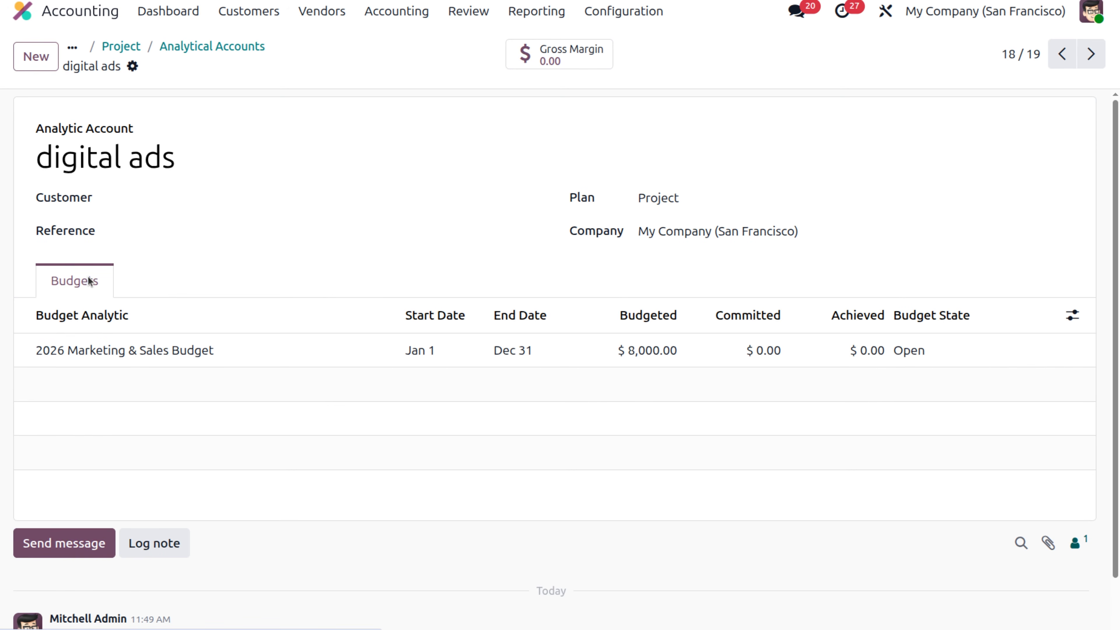
pyautogui.click(149, 359)
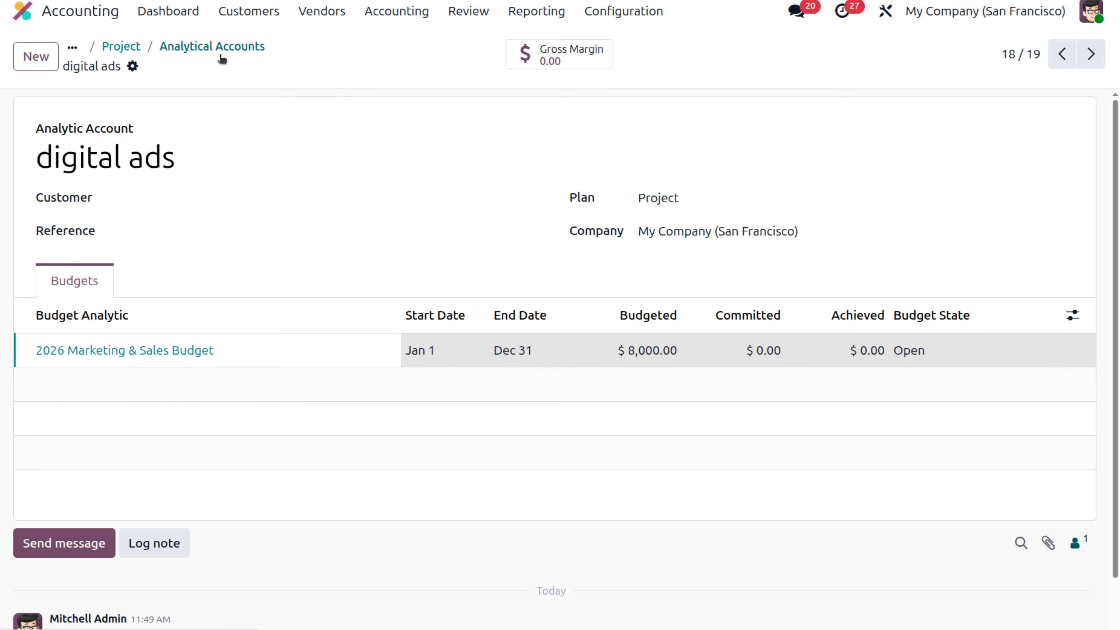
pyautogui.click(213, 45)
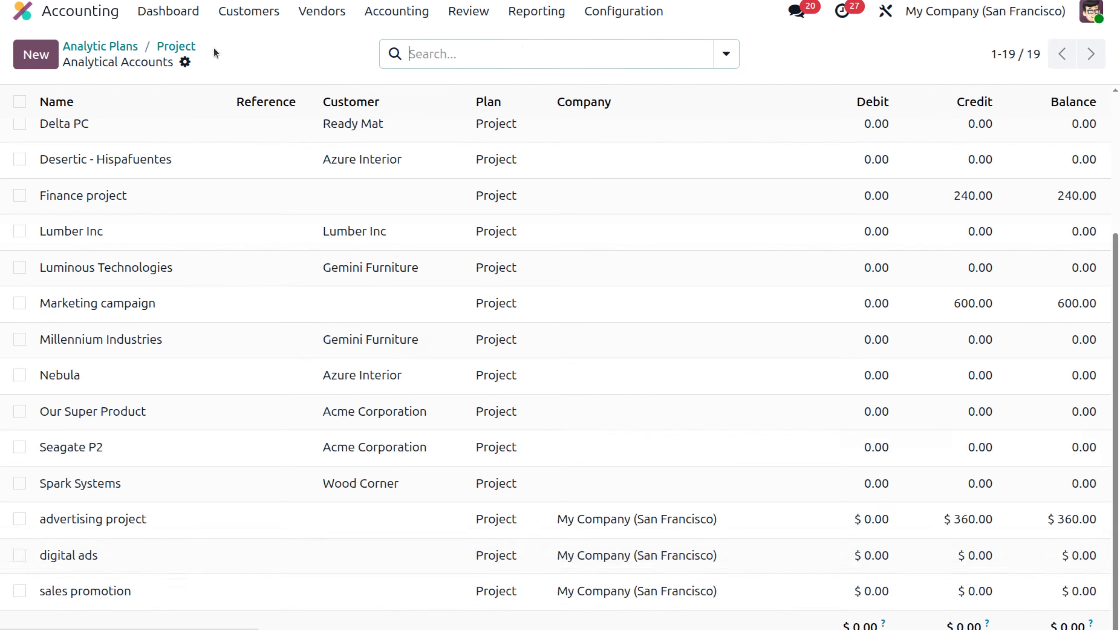
pyautogui.click(164, 592)
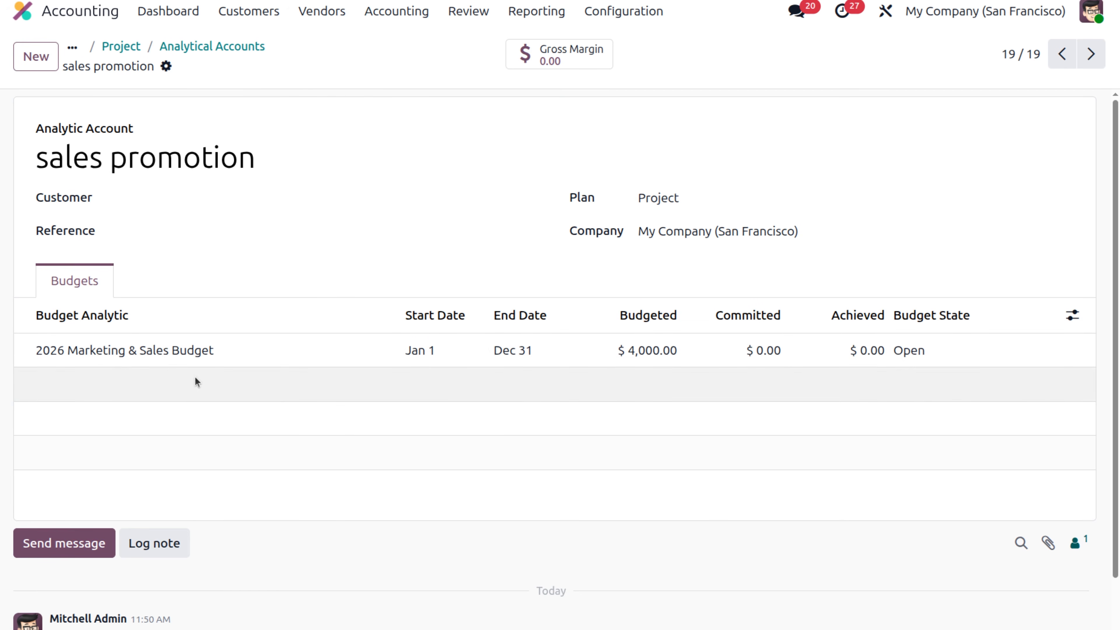
# Open the 2026 Marketing & Sales Budget from the analytic budgets to examine its budget lines.
pyautogui.click(409, 10)
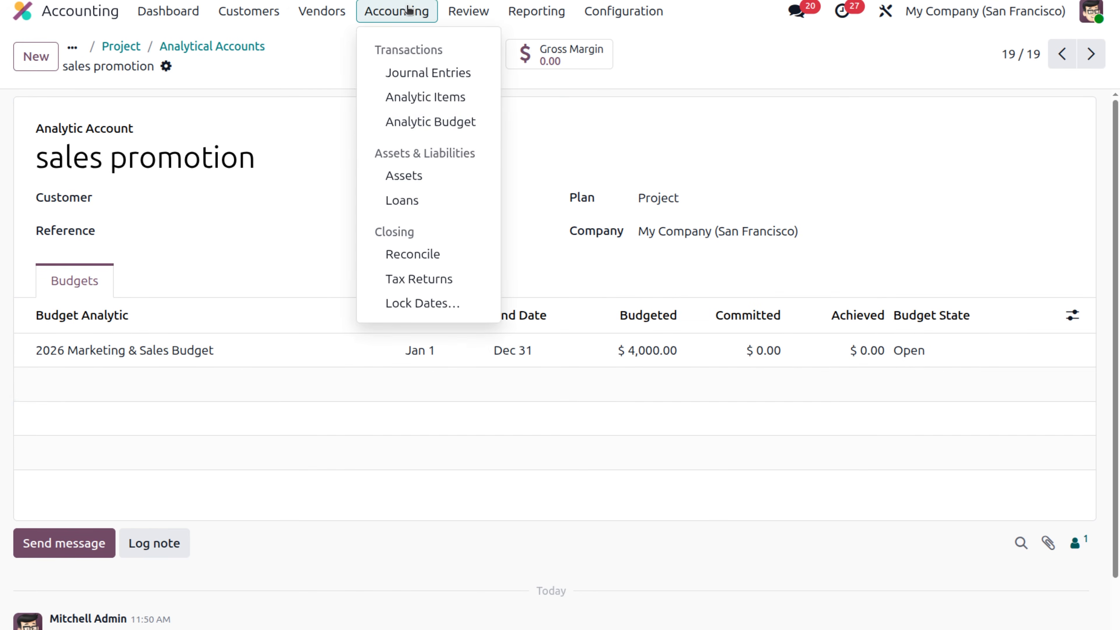
pyautogui.click(440, 122)
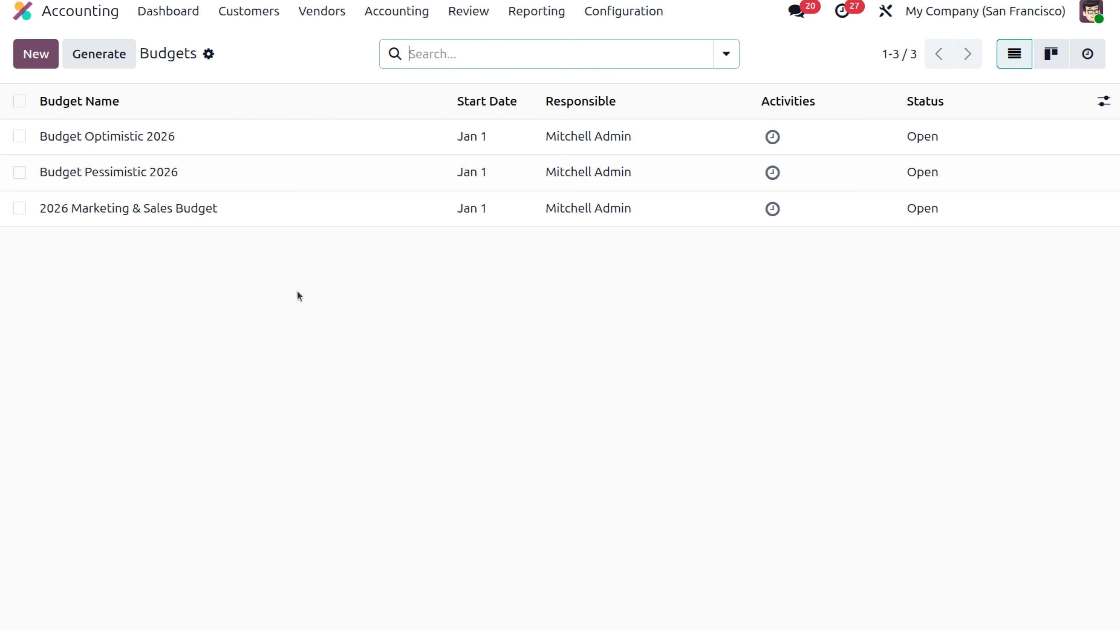
pyautogui.click(190, 209)
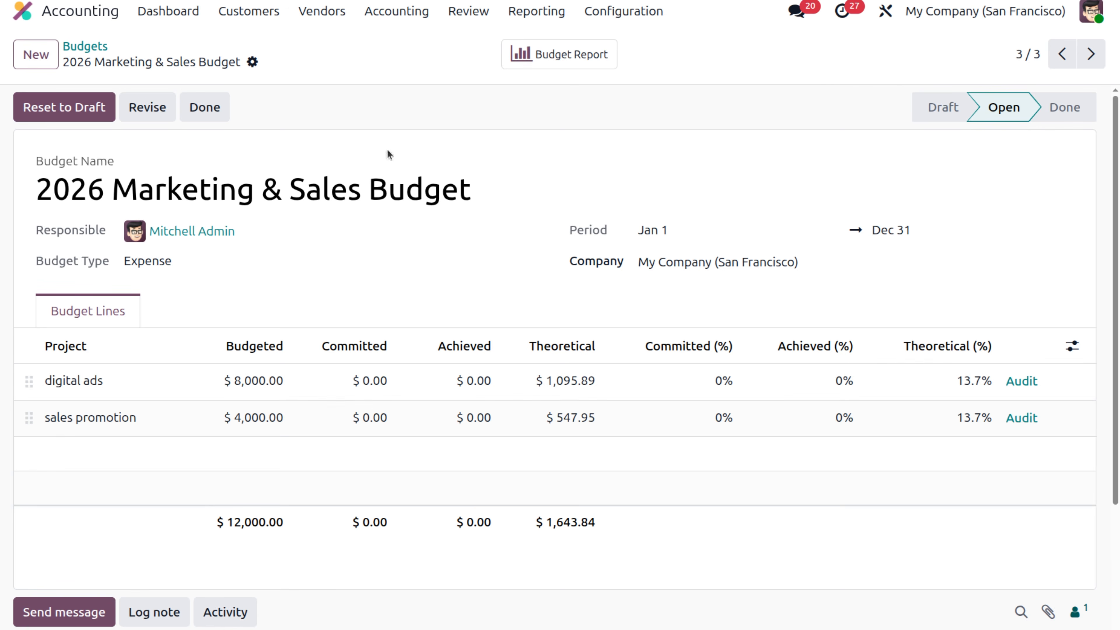
# Create a new vendor bill and assign the first suggested vendor to it.
pyautogui.click(331, 13)
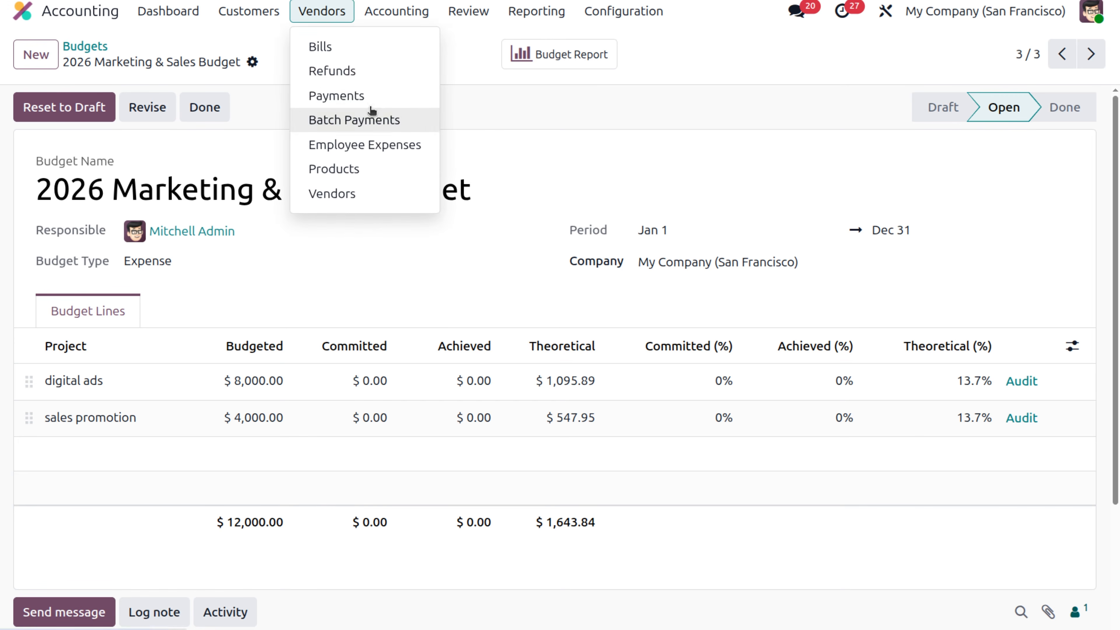
pyautogui.click(358, 43)
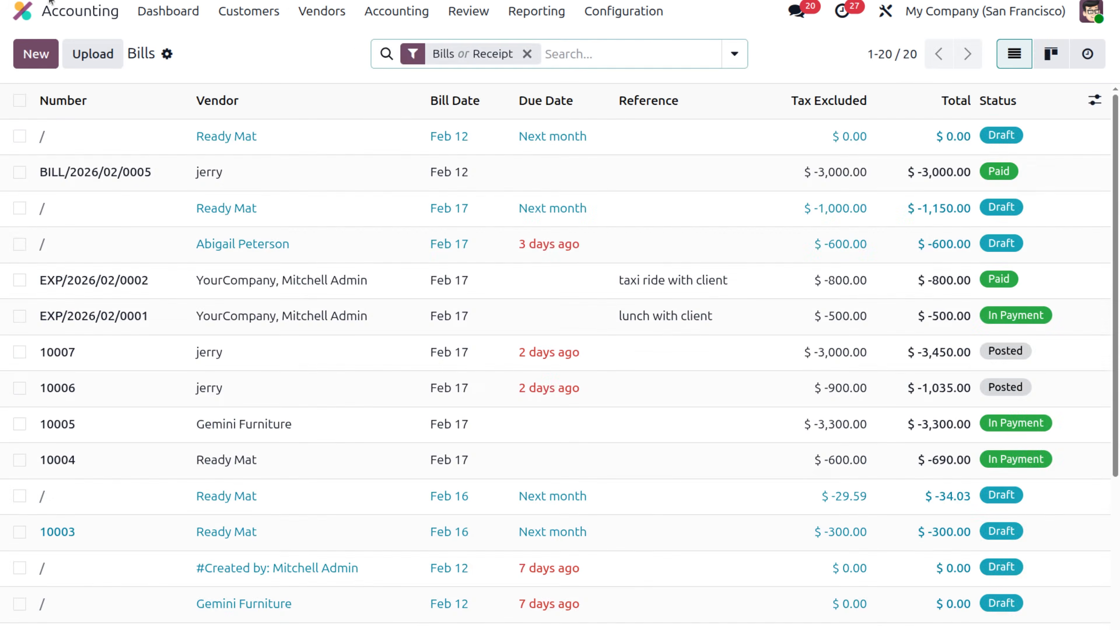
pyautogui.click(36, 54)
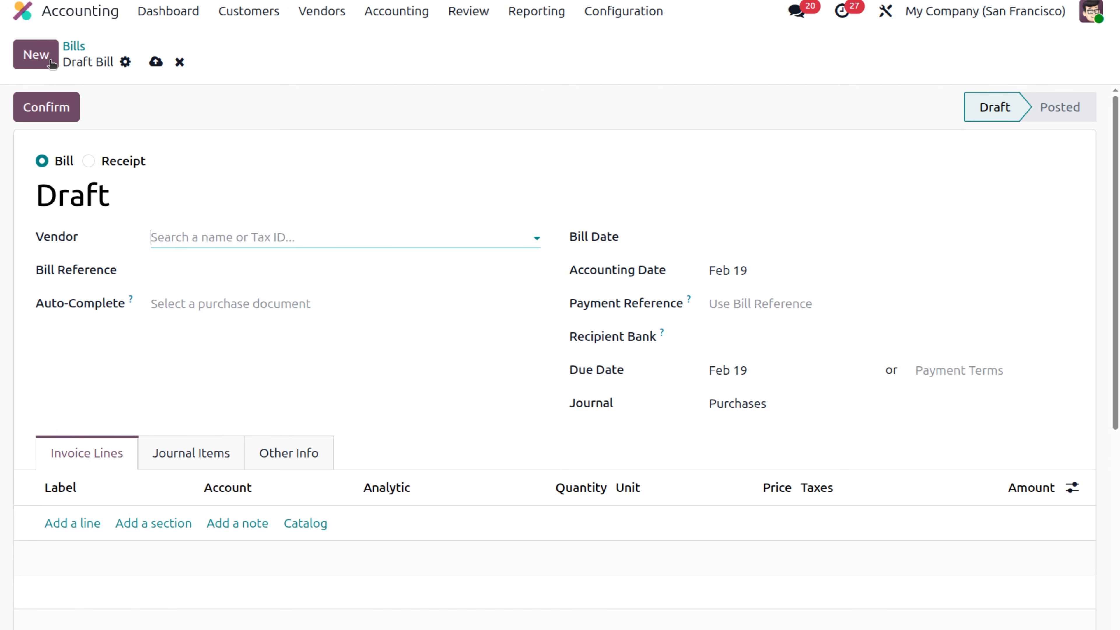
pyautogui.click(162, 226)
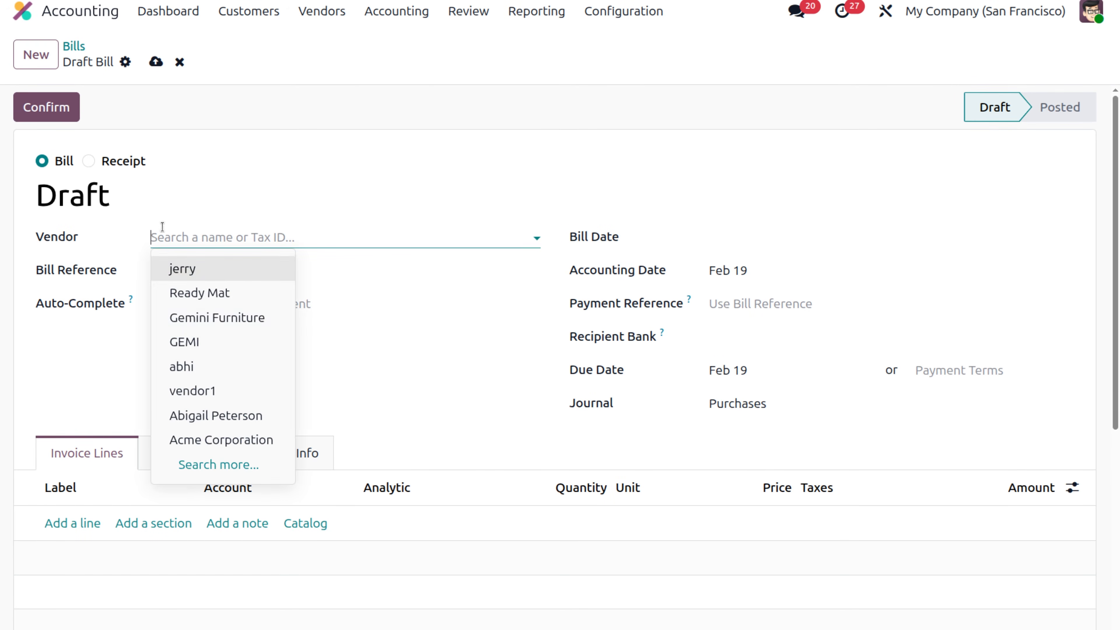
pyautogui.click(224, 265)
pyautogui.click(71, 525)
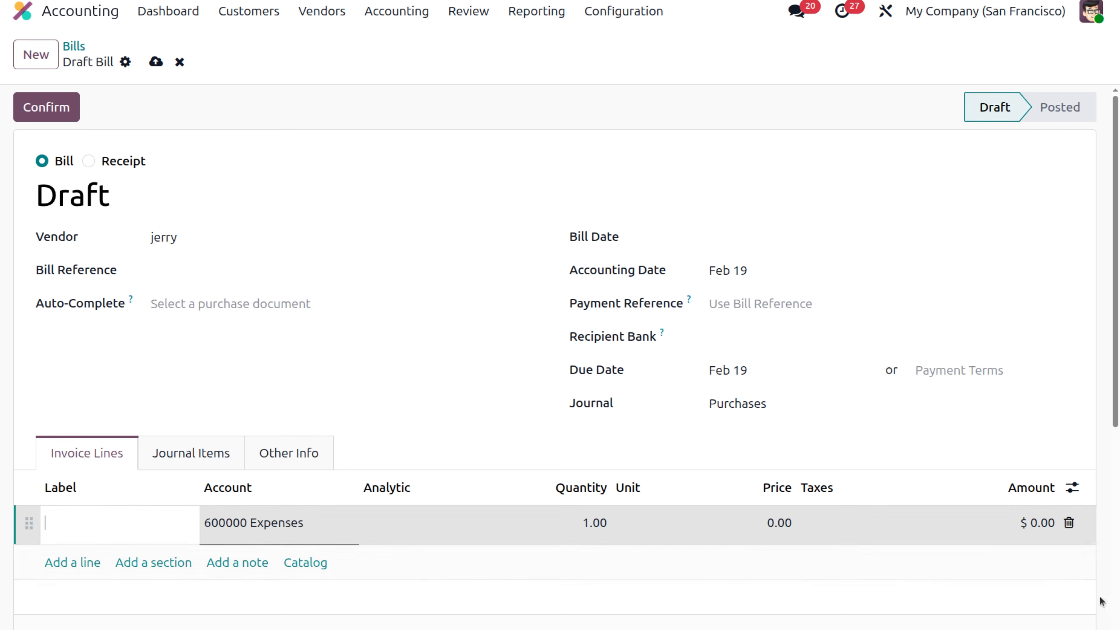
pyautogui.click(1070, 523)
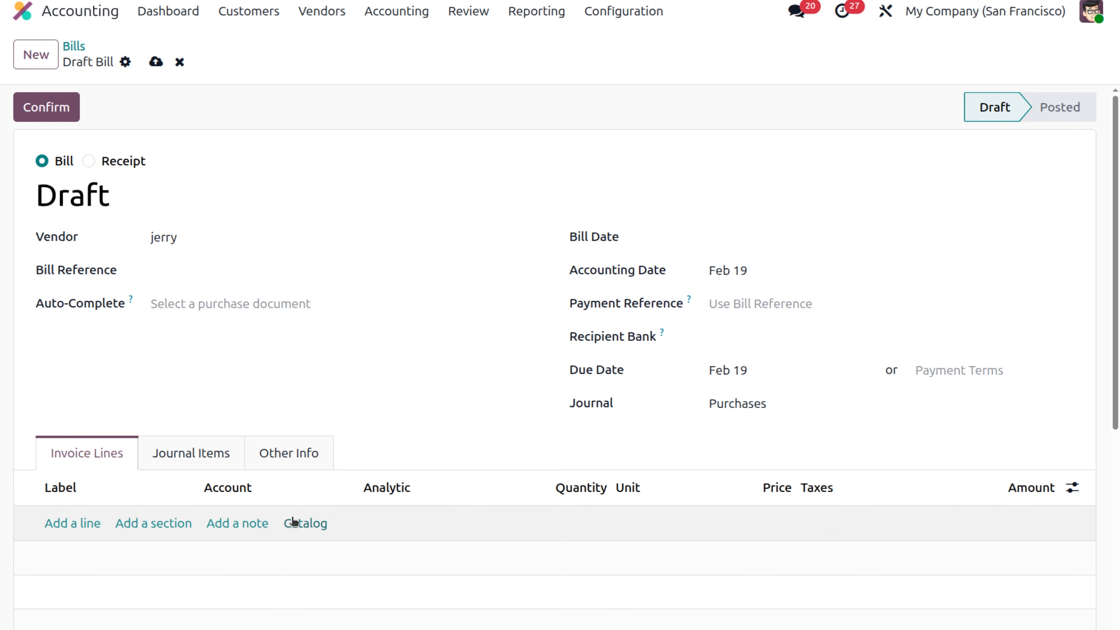
pyautogui.click(293, 528)
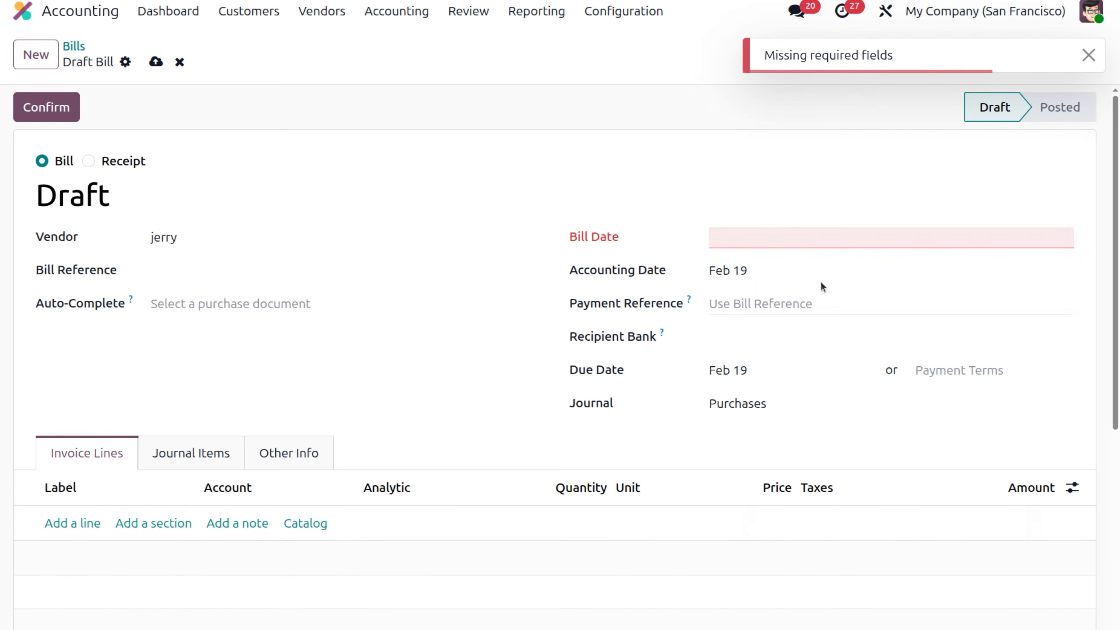
# Set the bill date to February 19 and add one unit of Facebook ads from the full product catalog.
pyautogui.click(775, 234)
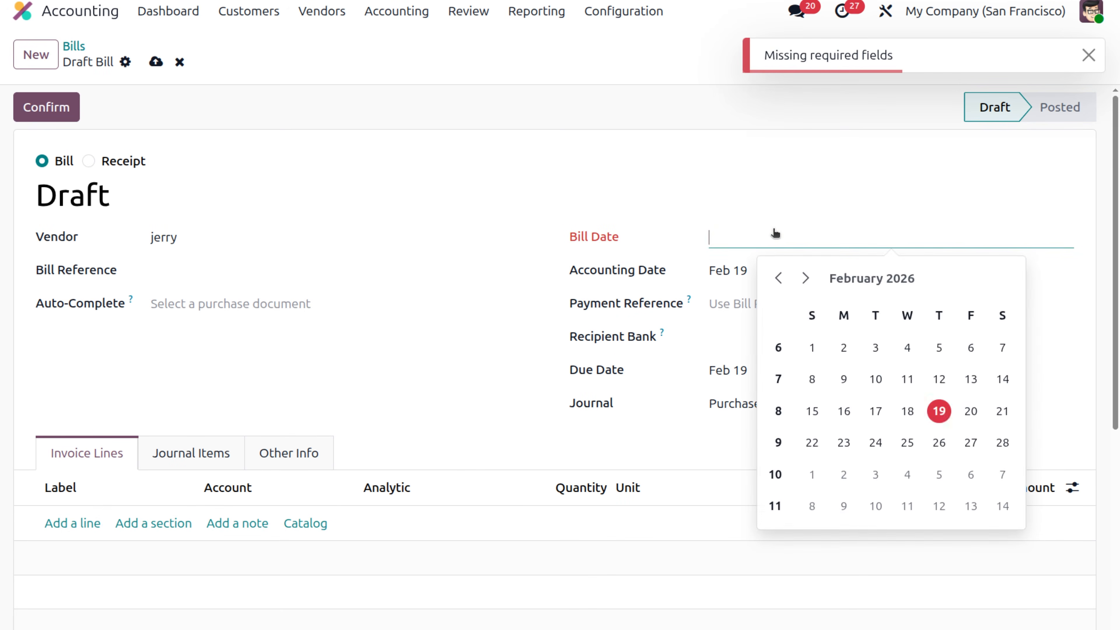
pyautogui.click(939, 411)
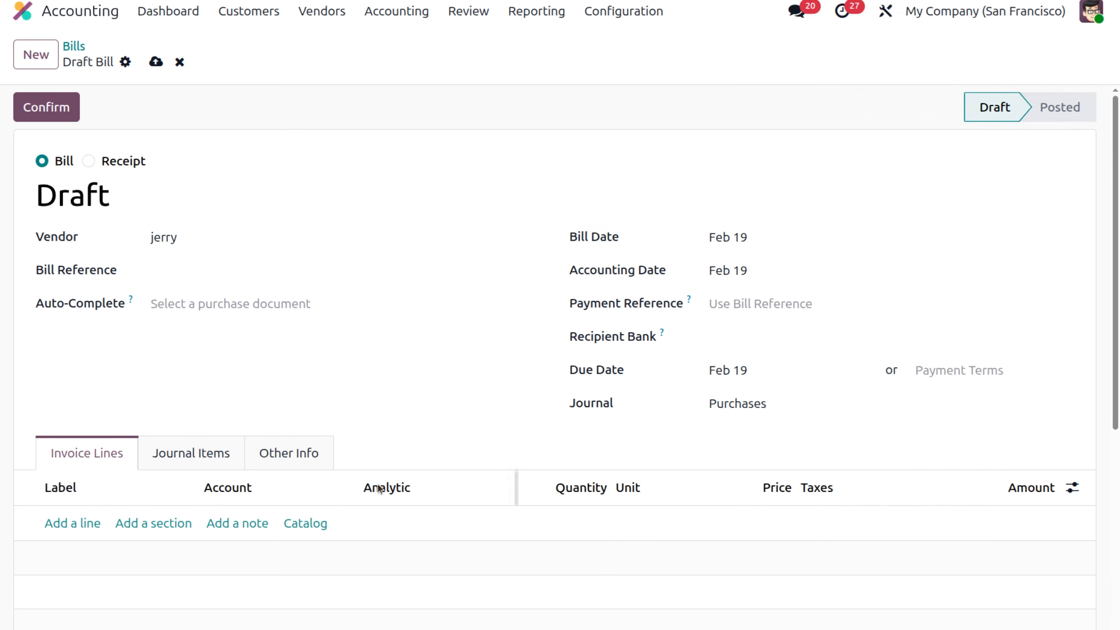
pyautogui.click(309, 527)
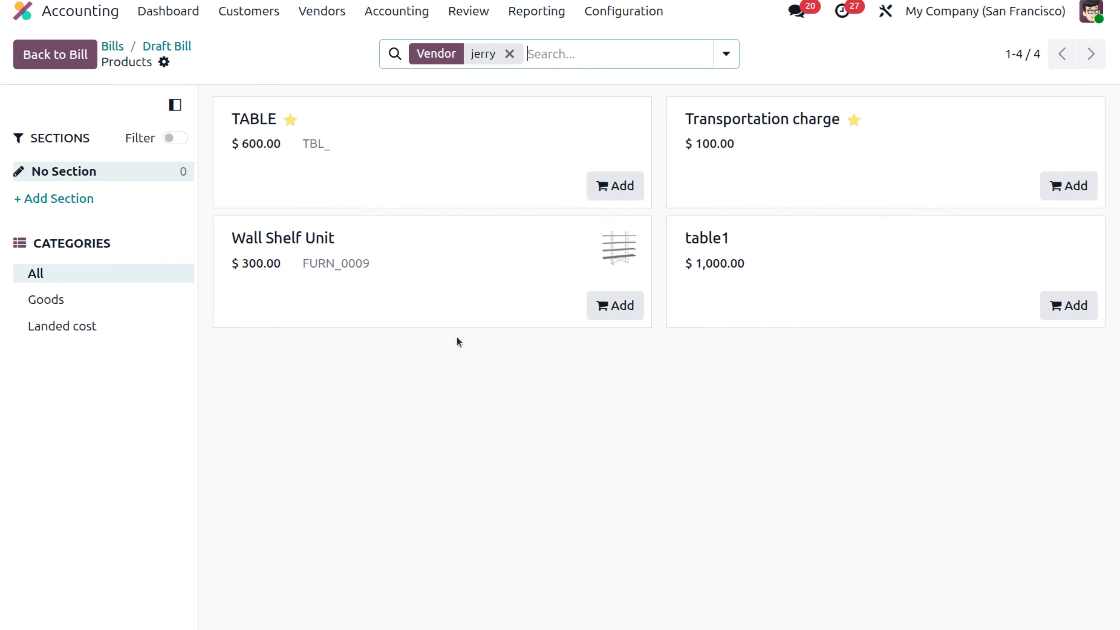
pyautogui.click(509, 54)
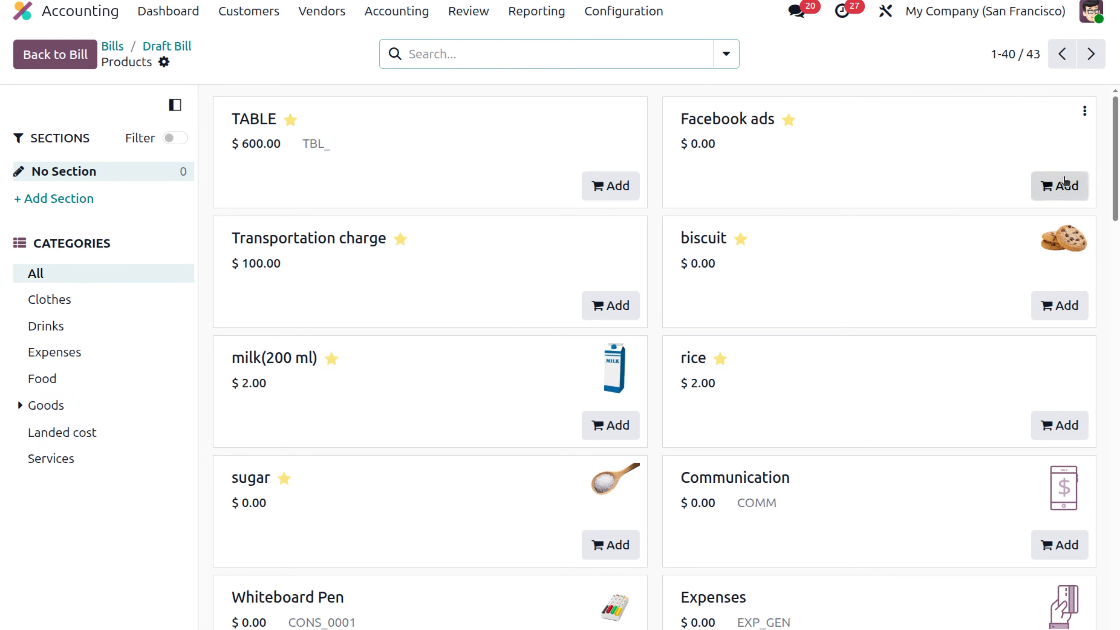
pyautogui.click(1060, 185)
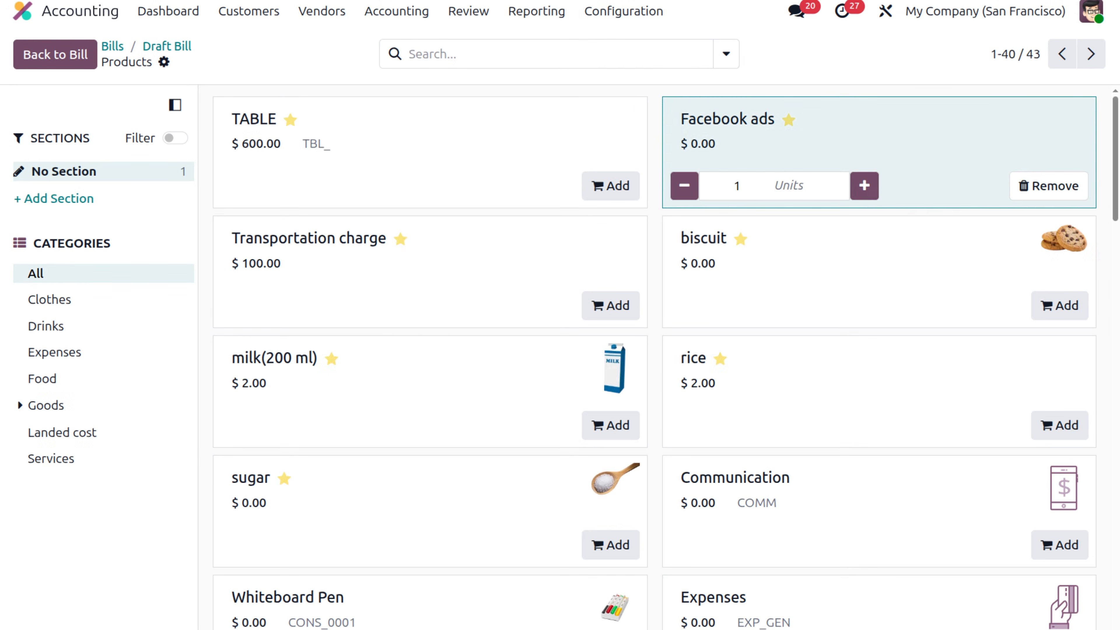
pyautogui.click(158, 48)
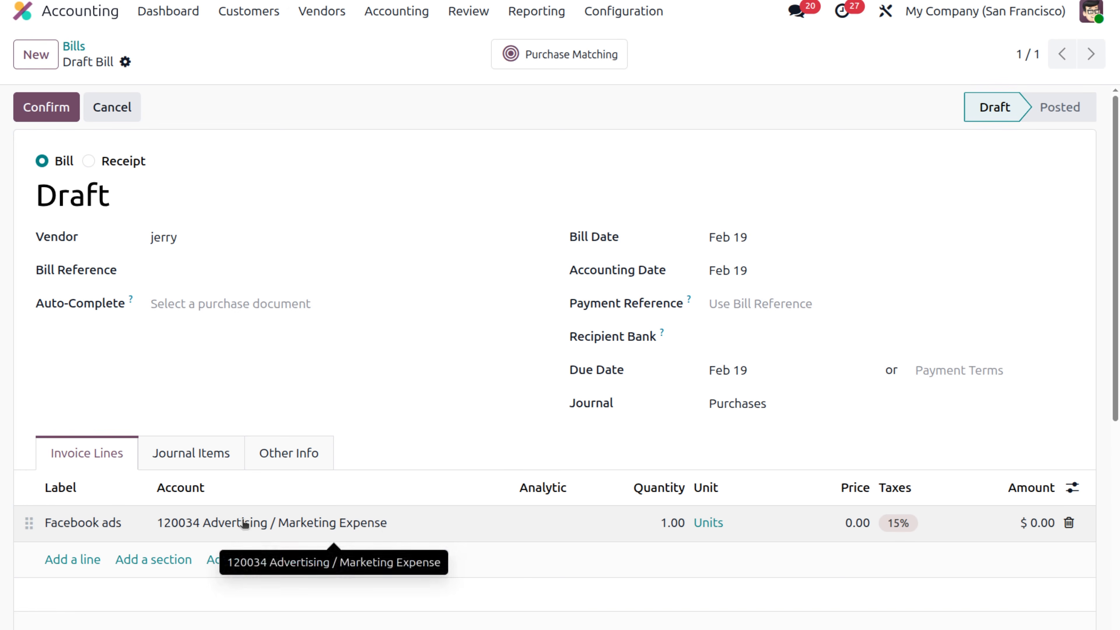
# Assign the digital ads and sales promotion analytic accounts to the Facebook ads bill line.
pyautogui.click(556, 525)
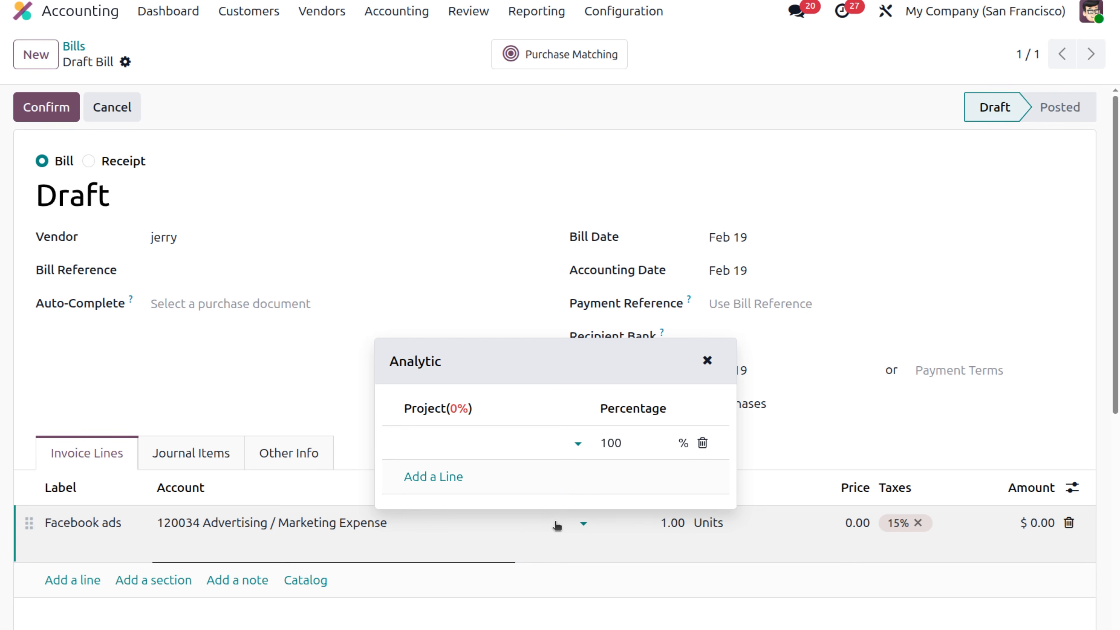
pyautogui.click(454, 447)
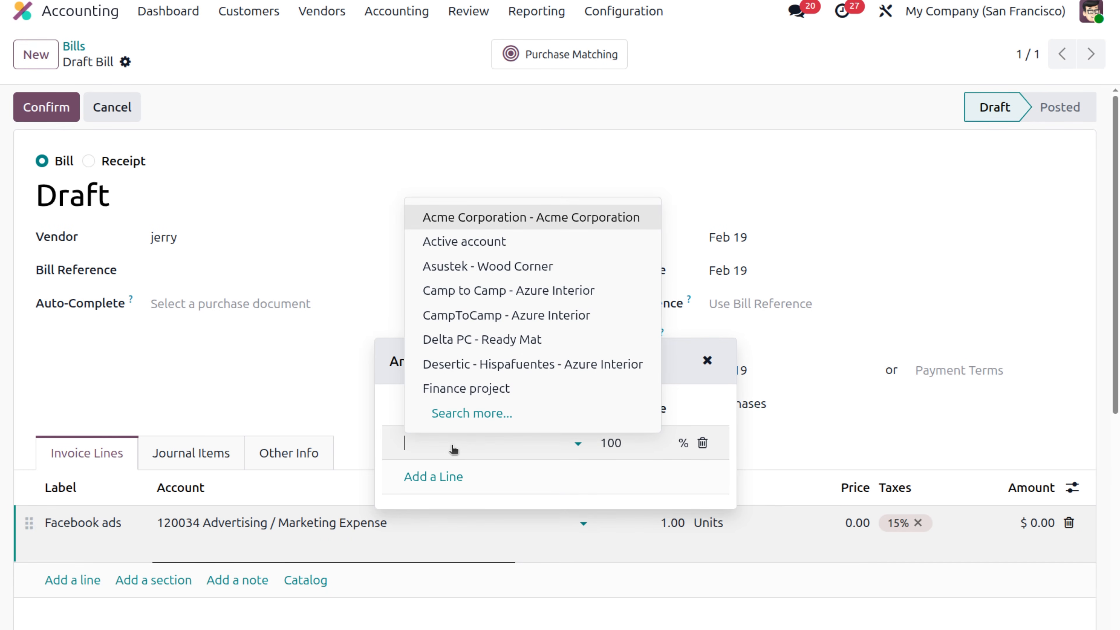
pyautogui.write('DIG')
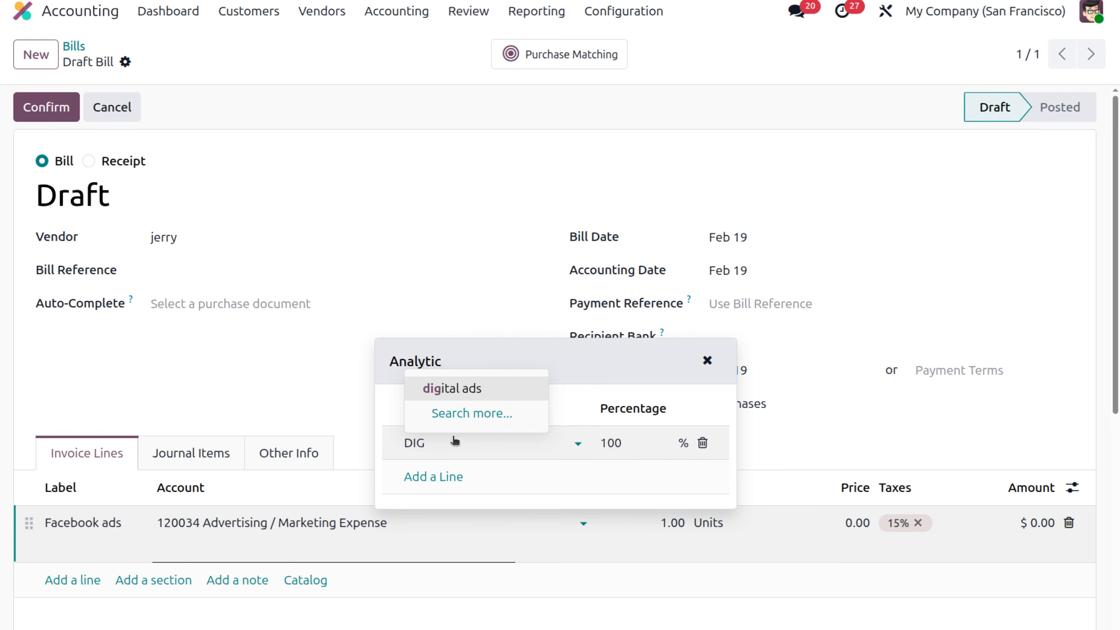
pyautogui.click(475, 388)
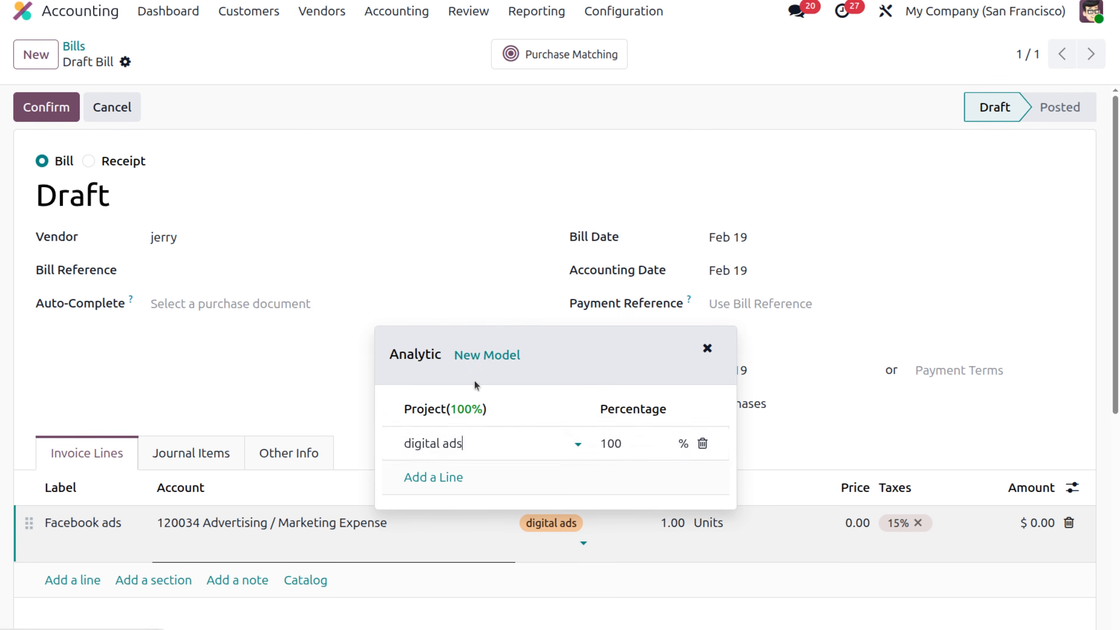
pyautogui.click(449, 480)
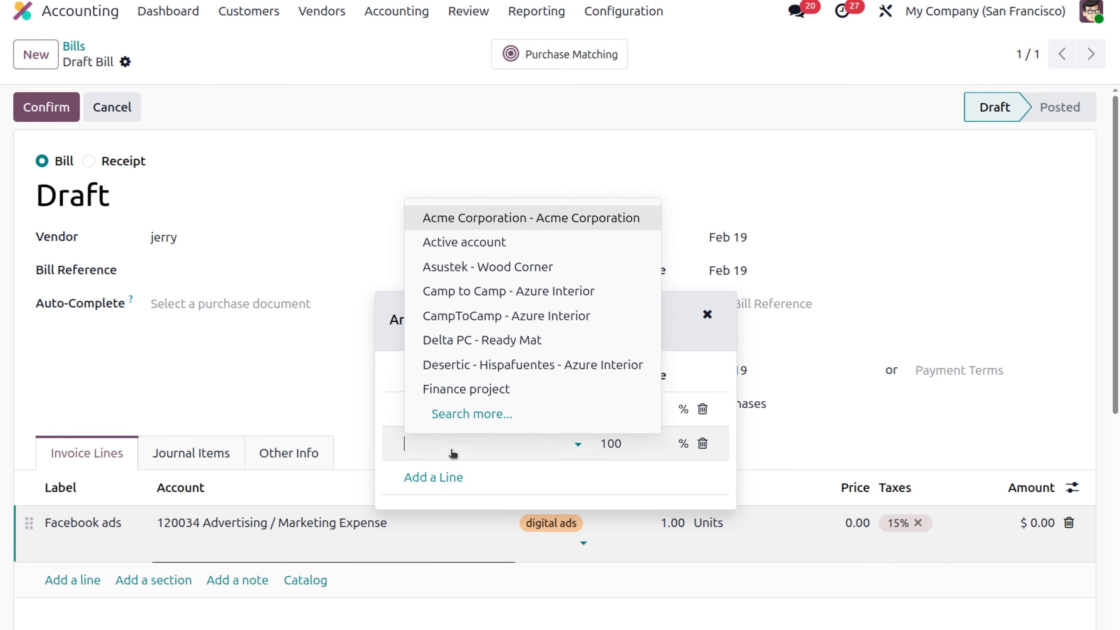
pyautogui.write('SAL')
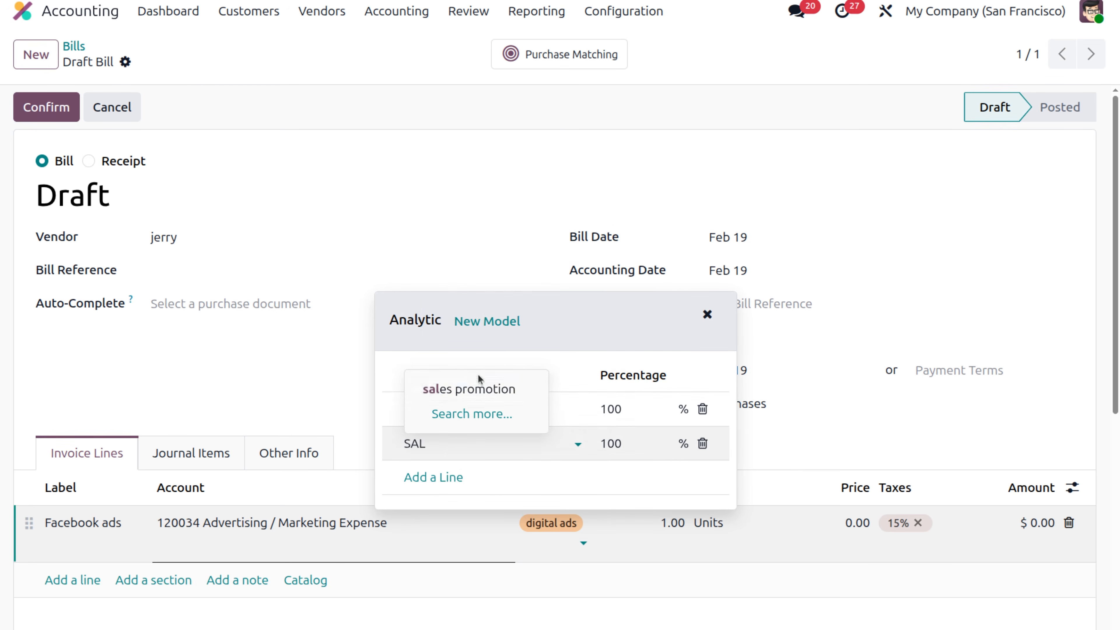
pyautogui.click(475, 390)
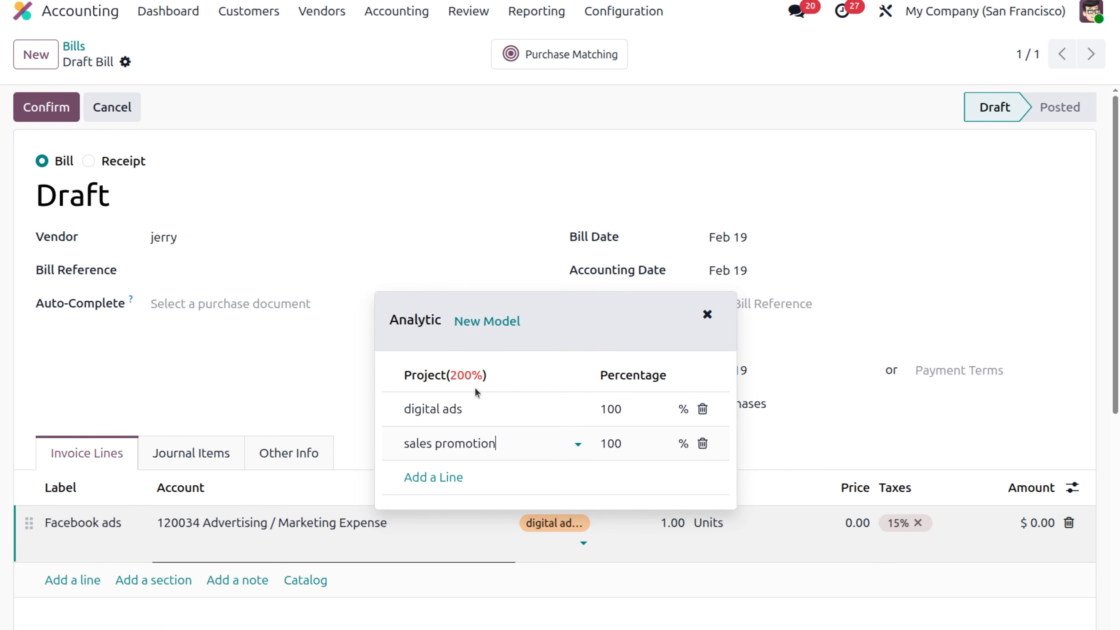
# Split the line's analytic distribution into 50% for digital ads and 50% for sales promotion.
pyautogui.click(611, 410)
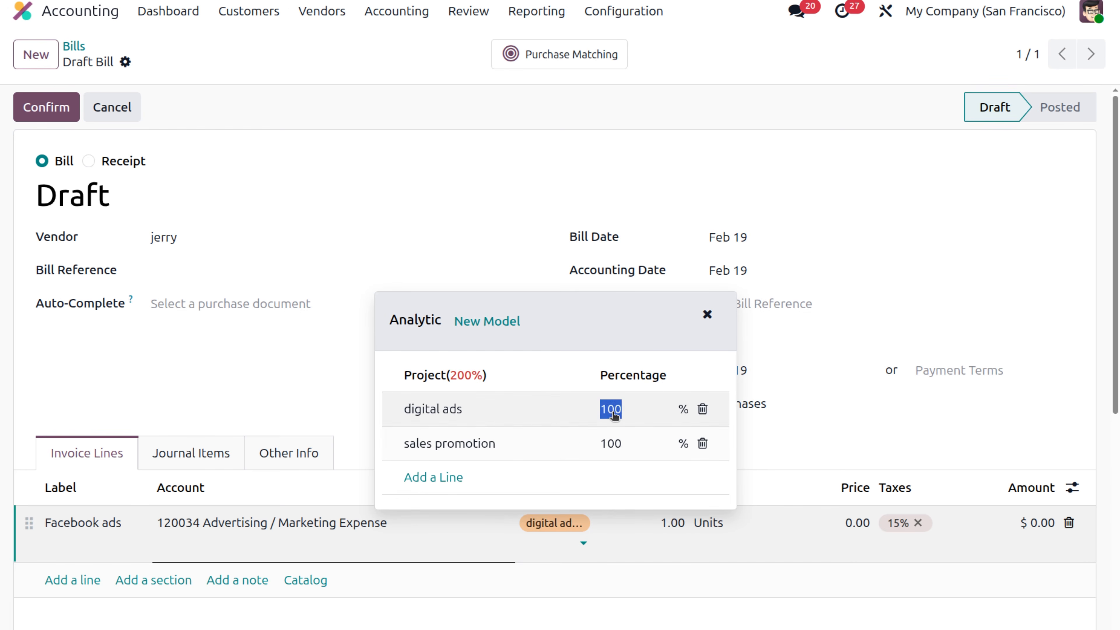
pyautogui.press('BackSpace')
pyautogui.write('50')
pyautogui.click(619, 446)
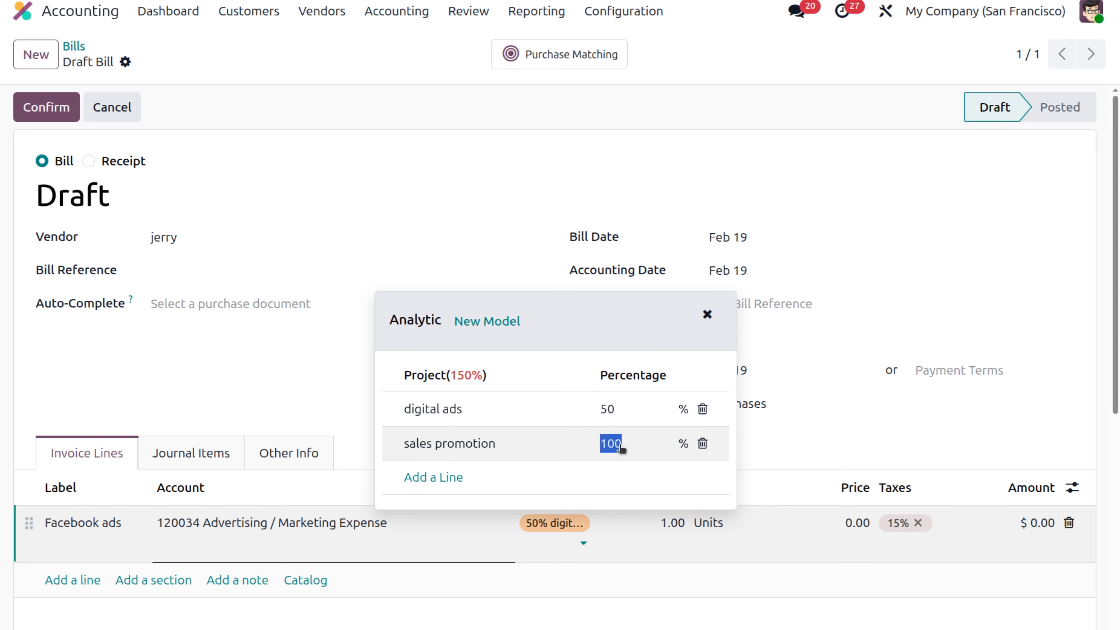
pyautogui.write('50')
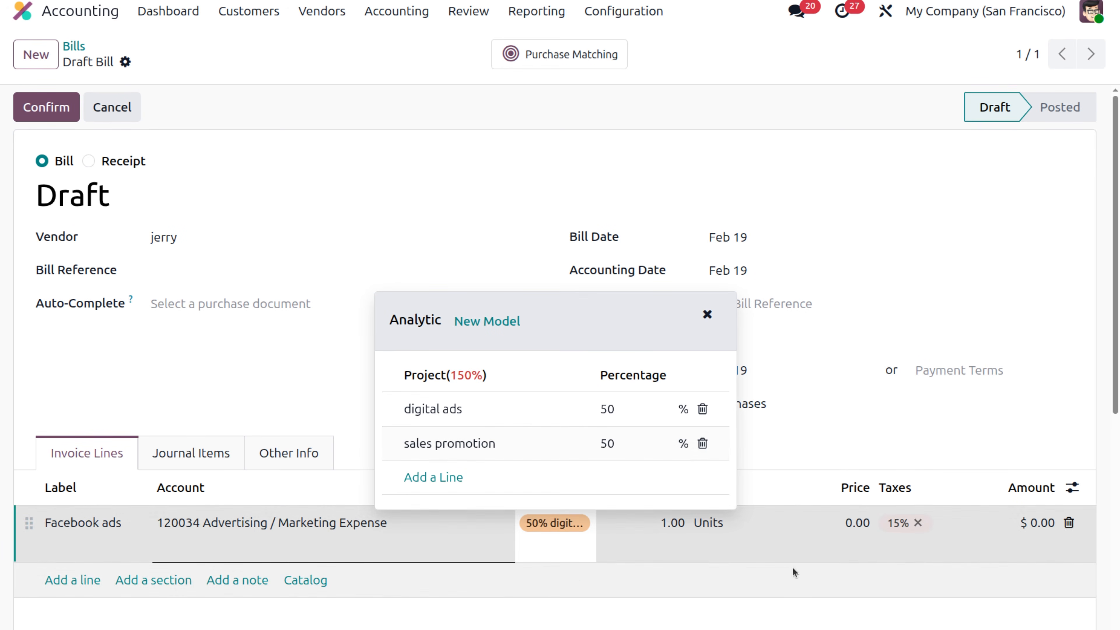
pyautogui.click(793, 559)
# Set the Facebook ads line's price to 3000 and check how its analytic distribution divides the amount.
pyautogui.click(851, 526)
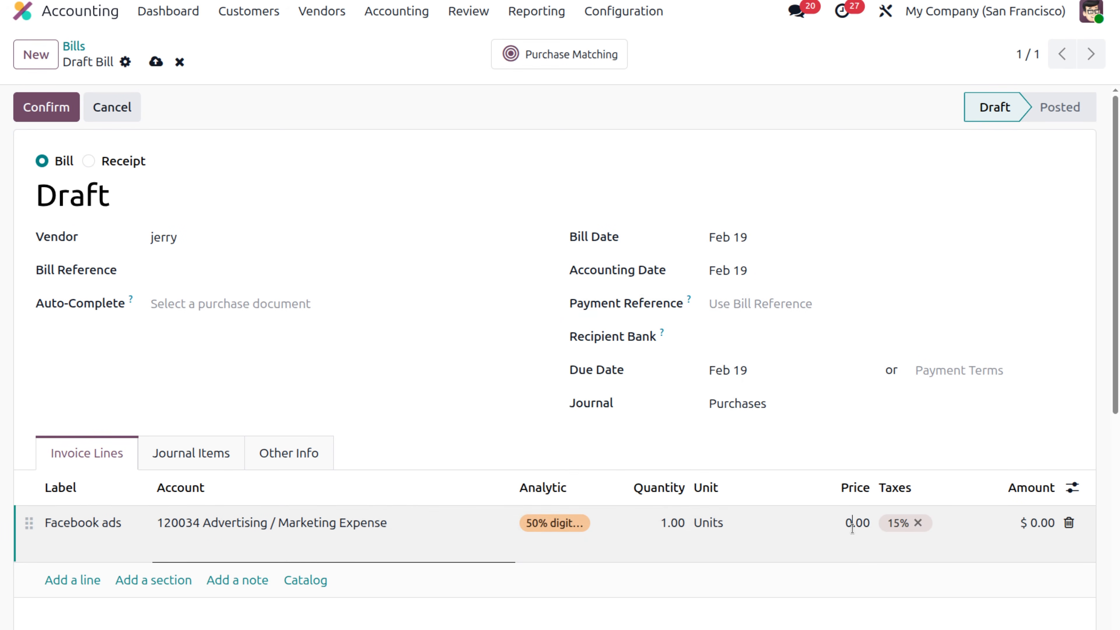
pyautogui.click(869, 525)
pyautogui.press('BackSpace')
pyautogui.press('BackSpace')
pyautogui.press('BackSpace')
pyautogui.press('BackSpace')
pyautogui.write('3000')
pyautogui.click(717, 593)
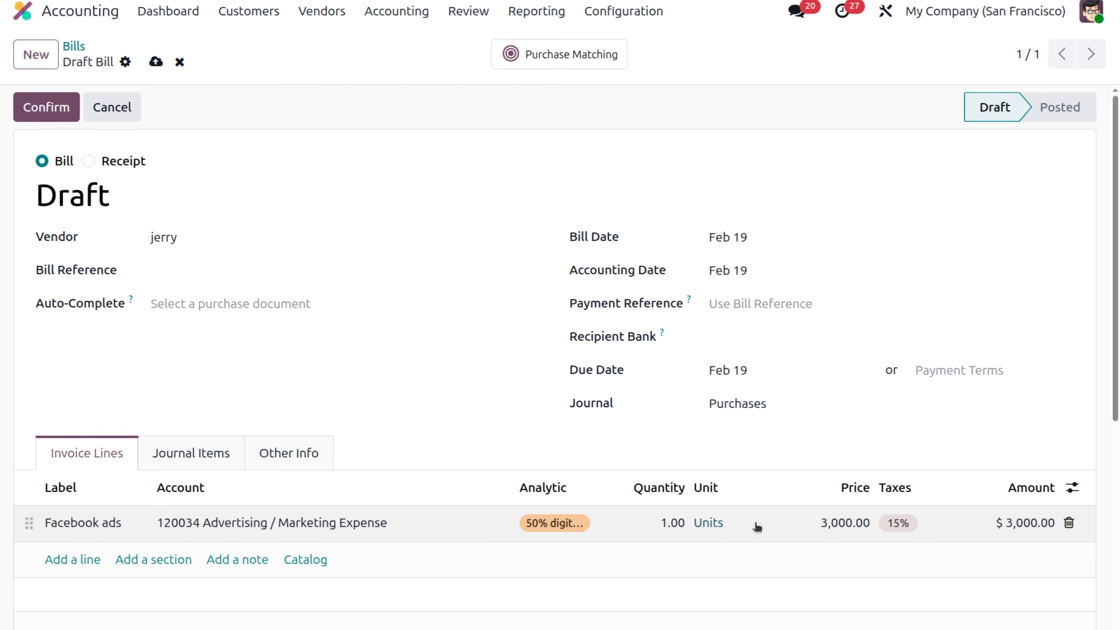
pyautogui.scroll(-5, 732, 538)
pyautogui.scroll(2, 731, 539)
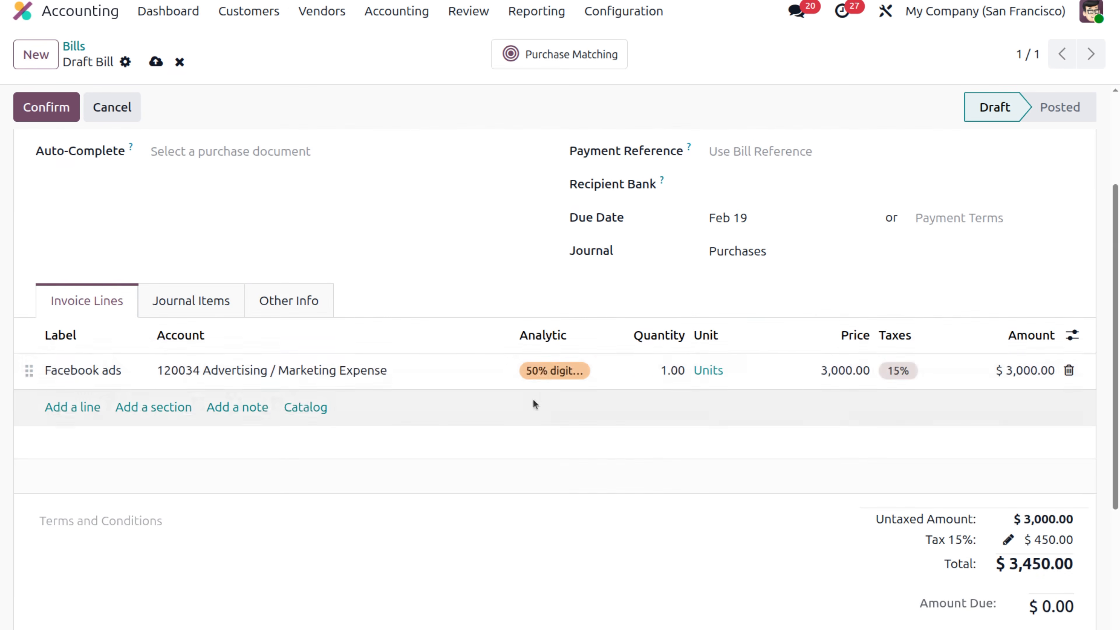
pyautogui.click(544, 372)
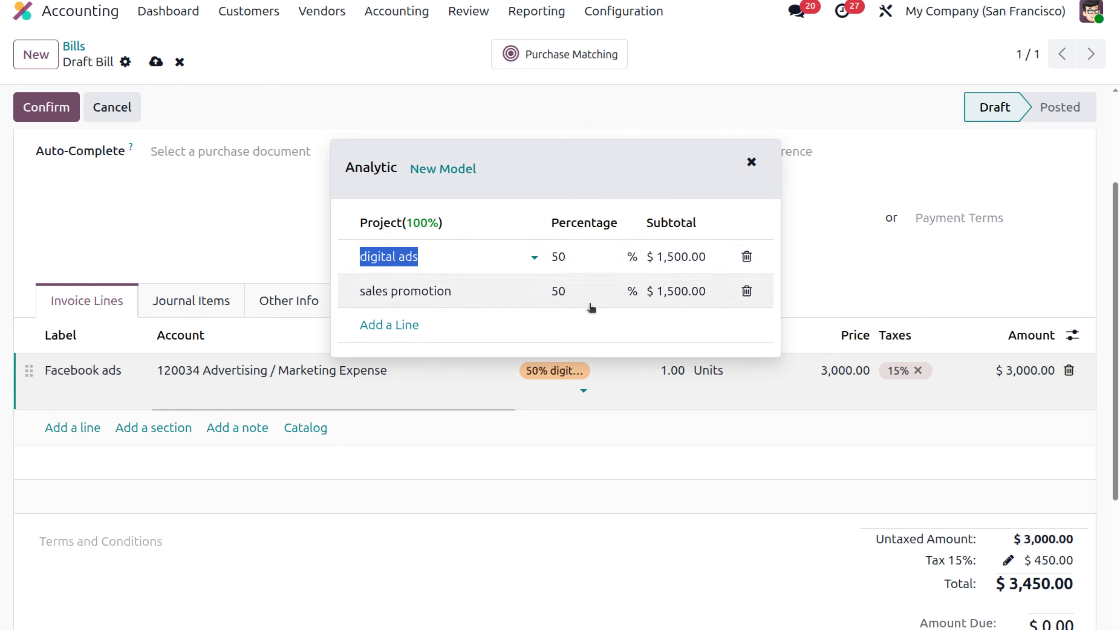
pyautogui.click(640, 575)
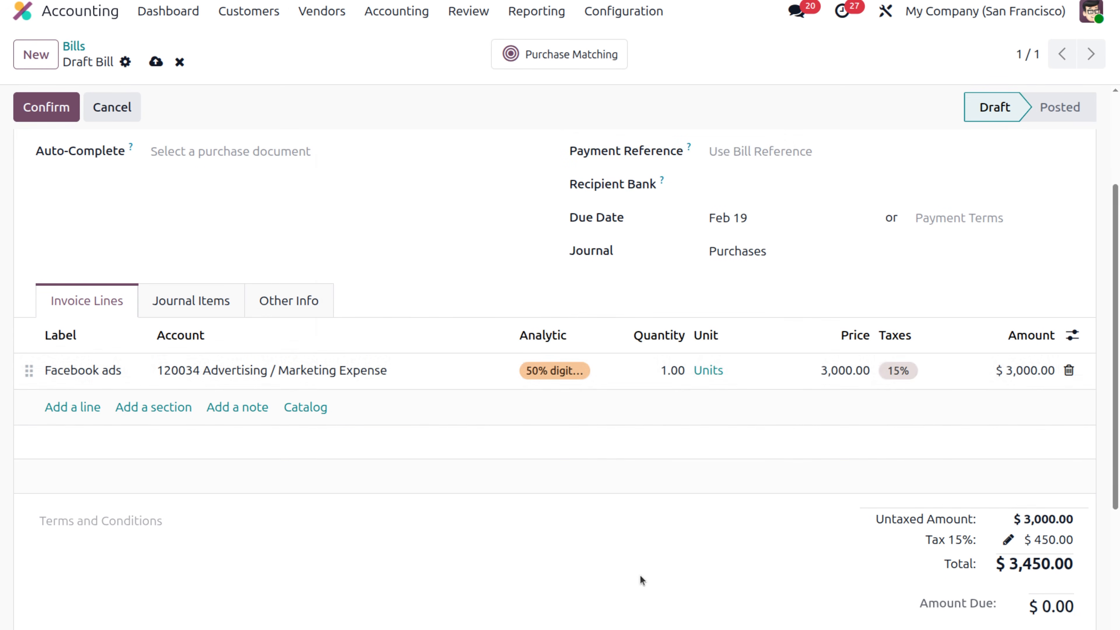
# Remove the 15% tax from the Facebook ads line and confirm the vendor bill.
pyautogui.click(901, 371)
pyautogui.click(918, 371)
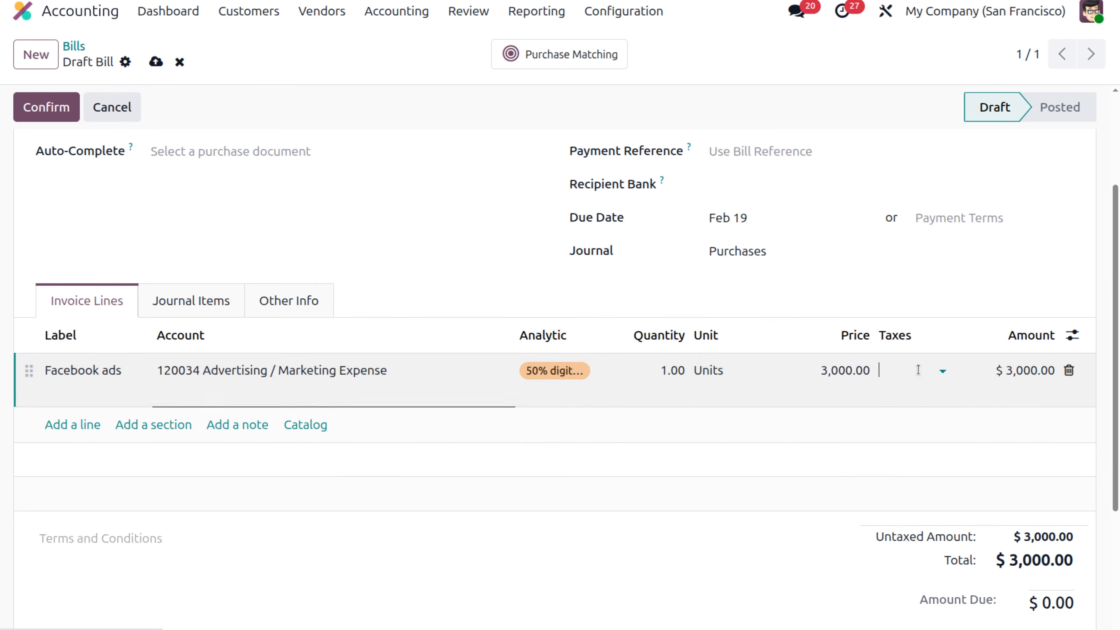
pyautogui.scroll(-5, 836, 501)
pyautogui.scroll(3, 835, 502)
pyautogui.scroll(4, 835, 502)
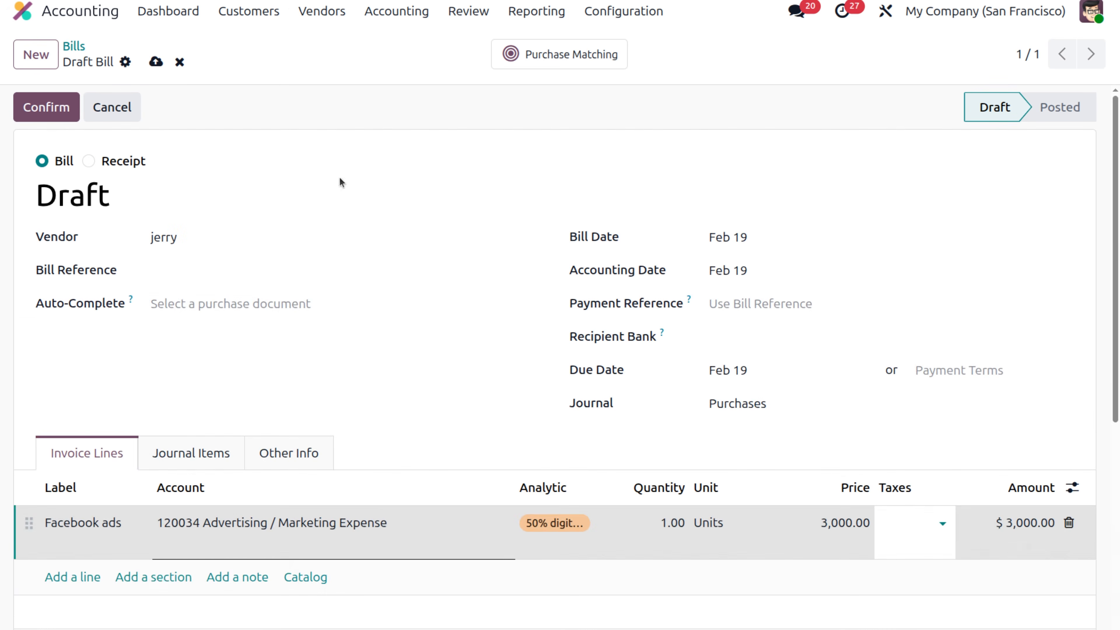
pyautogui.click(46, 107)
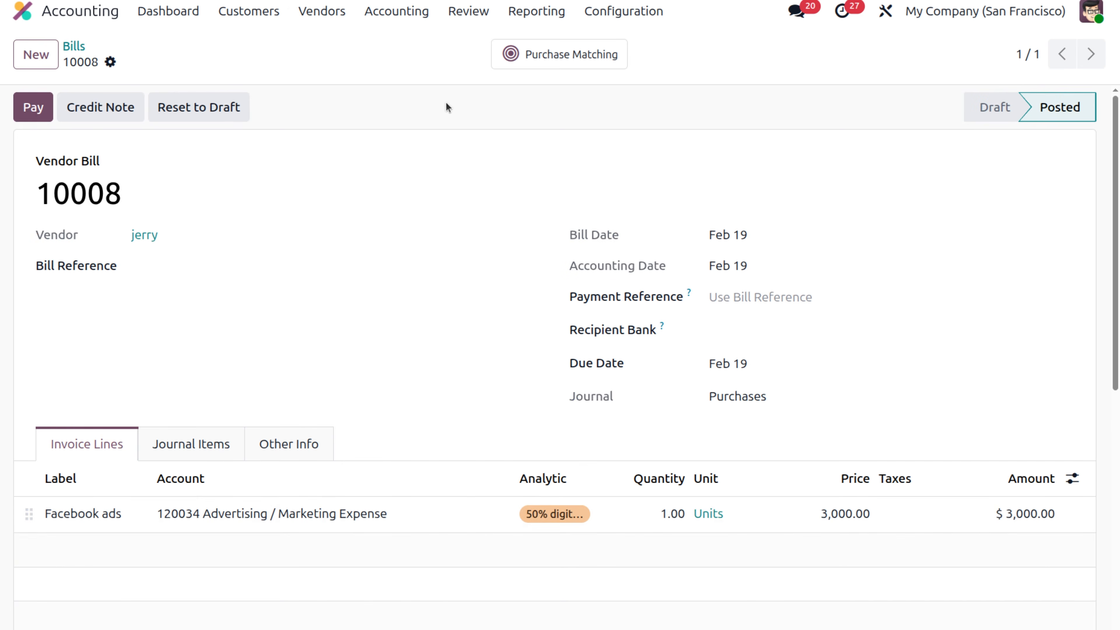
# Open the 2026 Marketing & Sales Budget from the analytic budgets and mark it as done.
pyautogui.click(398, 12)
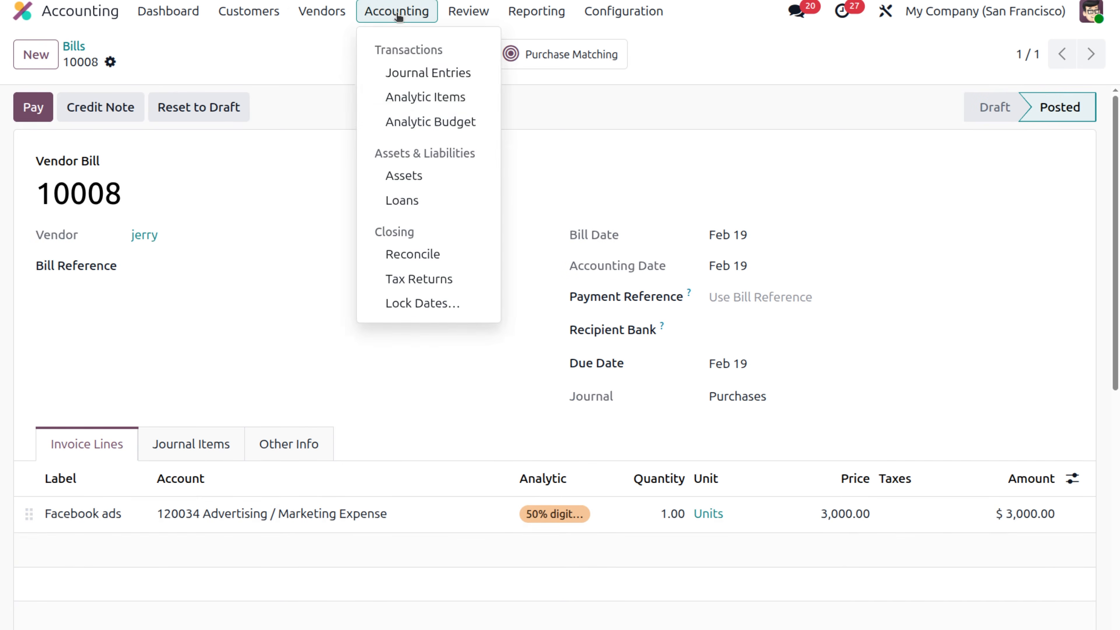
pyautogui.click(425, 122)
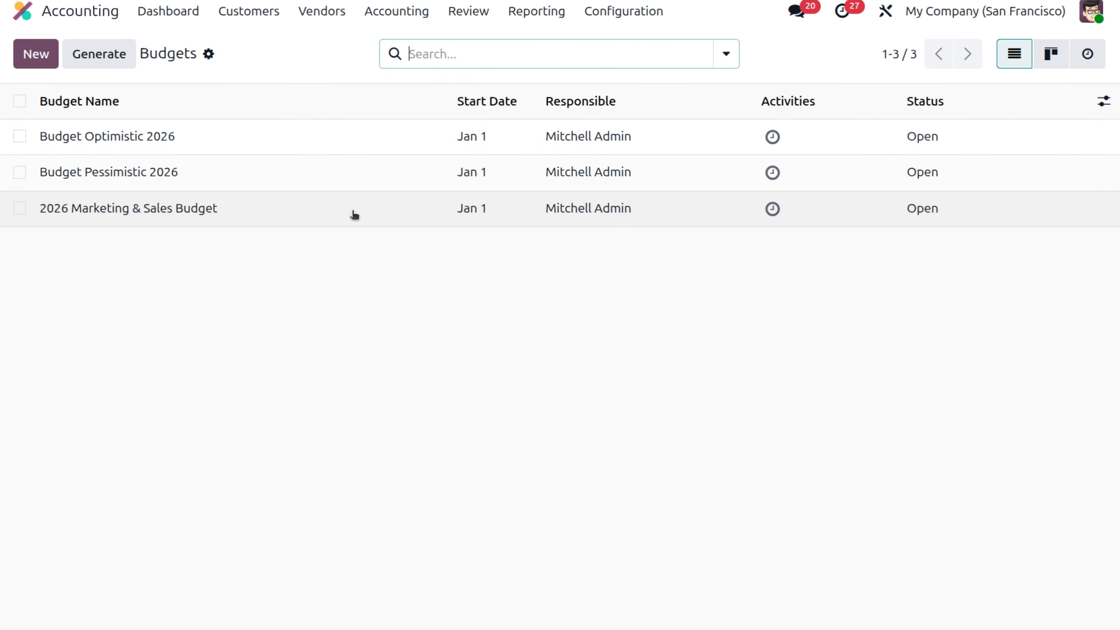
pyautogui.click(353, 211)
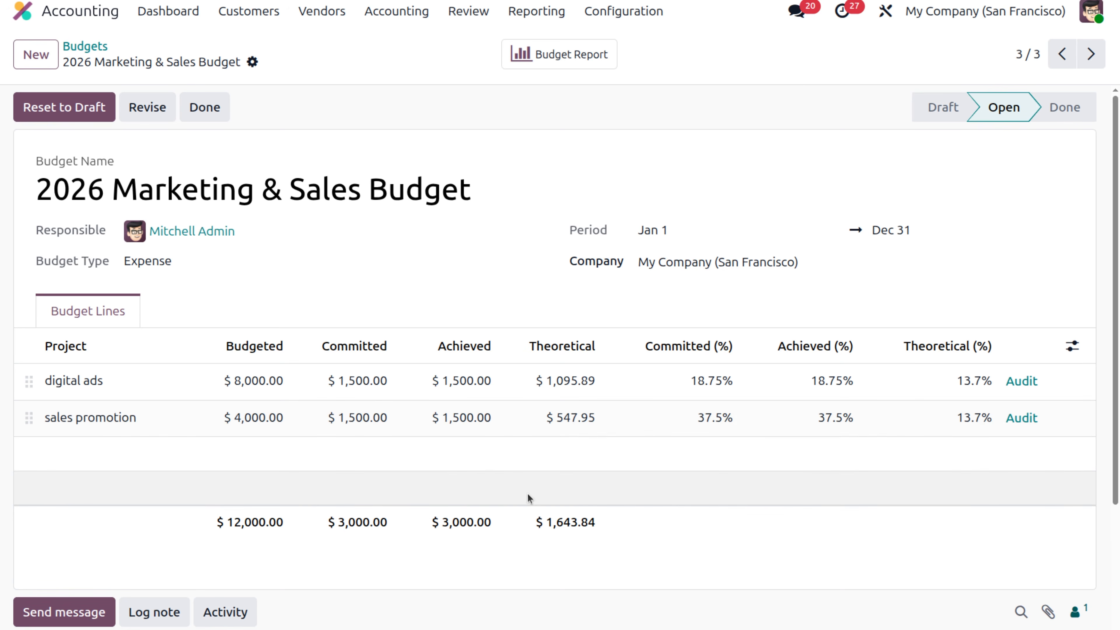
pyautogui.click(204, 117)
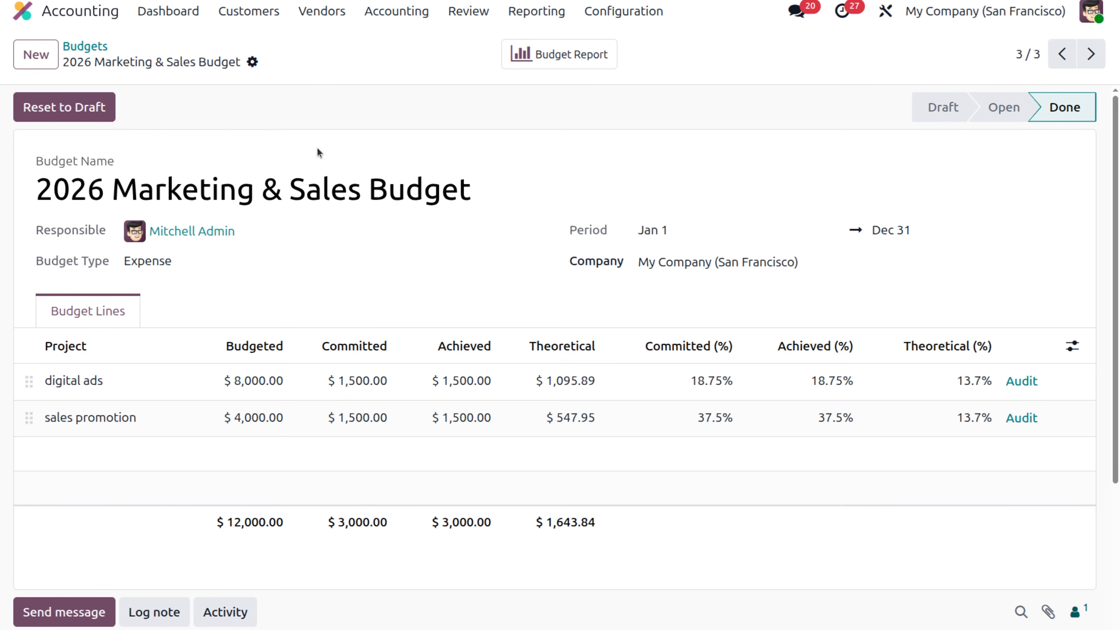
# Open the Budget Report and remove its Open Budget filter to include all budgets.
pyautogui.click(558, 12)
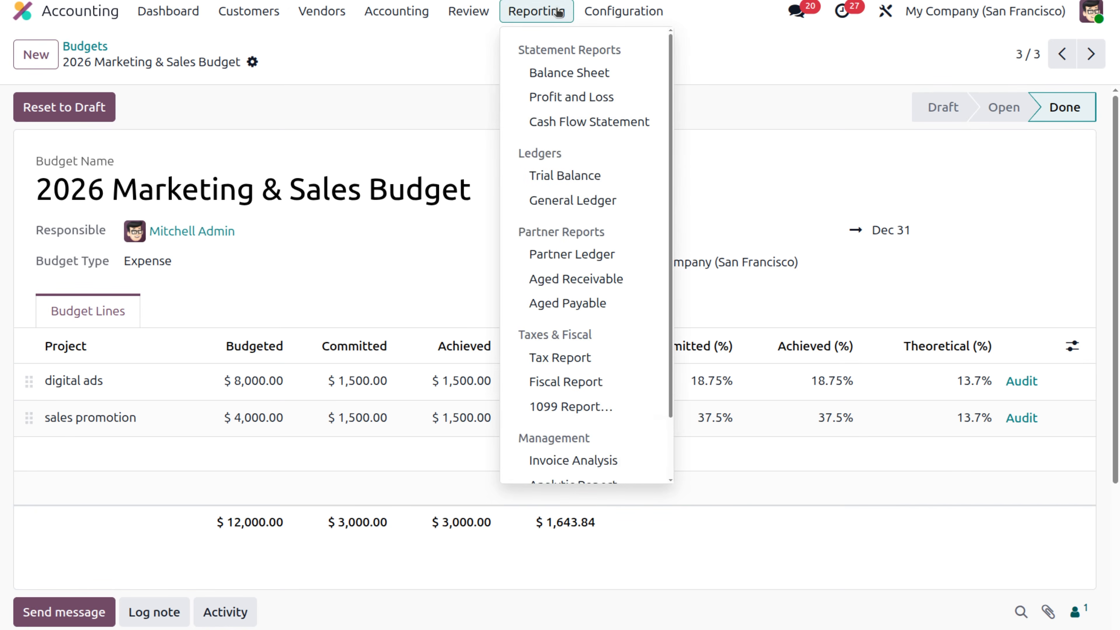
pyautogui.scroll(-2, 631, 266)
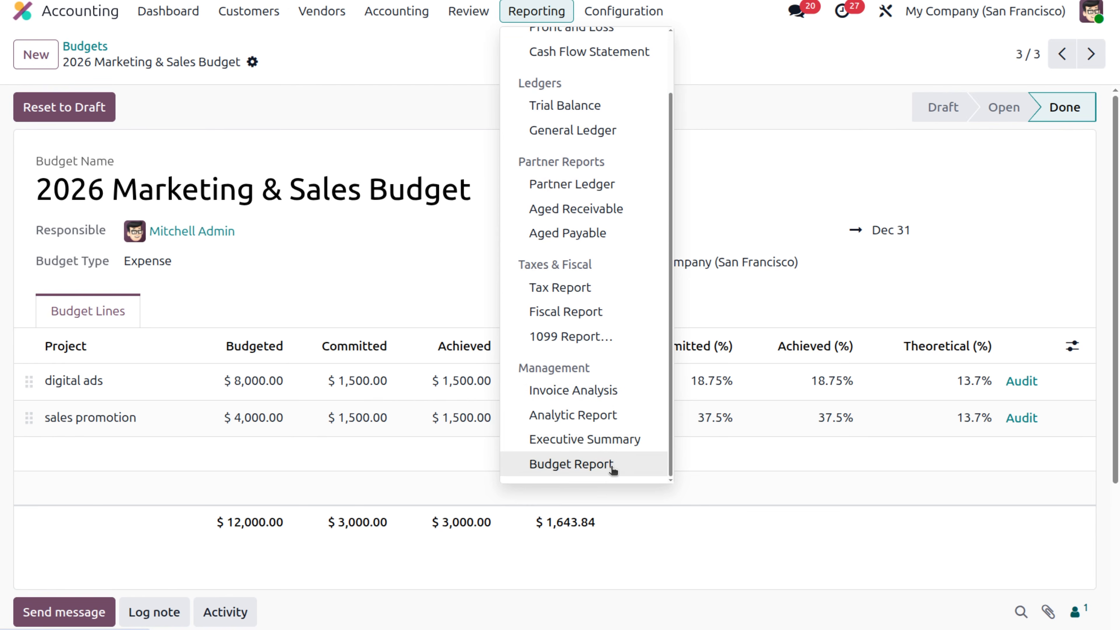
pyautogui.click(571, 464)
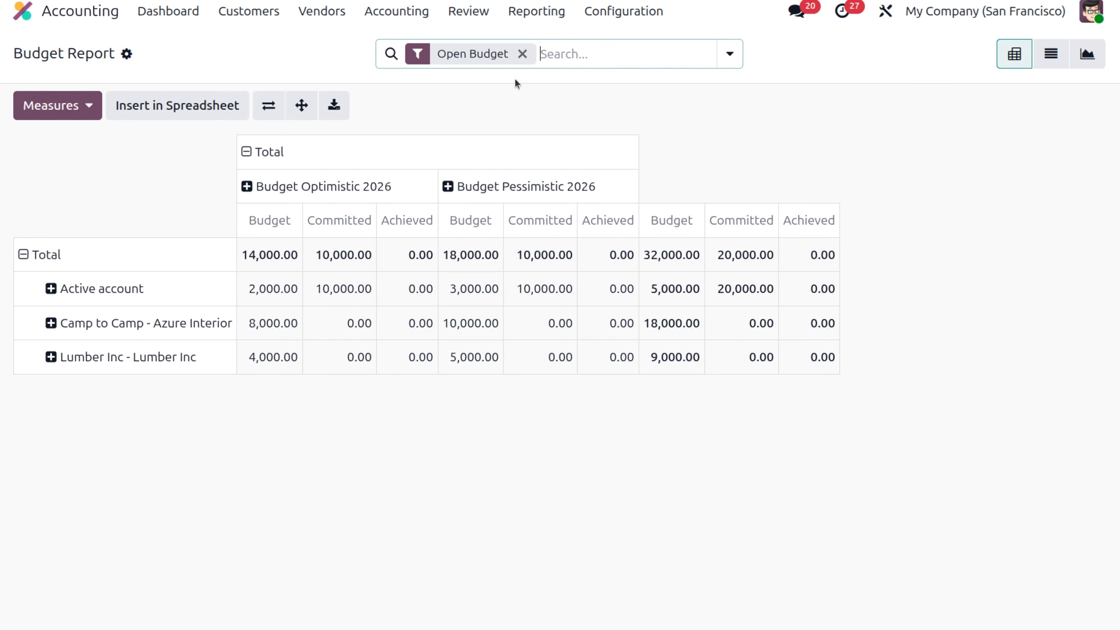
pyautogui.click(522, 55)
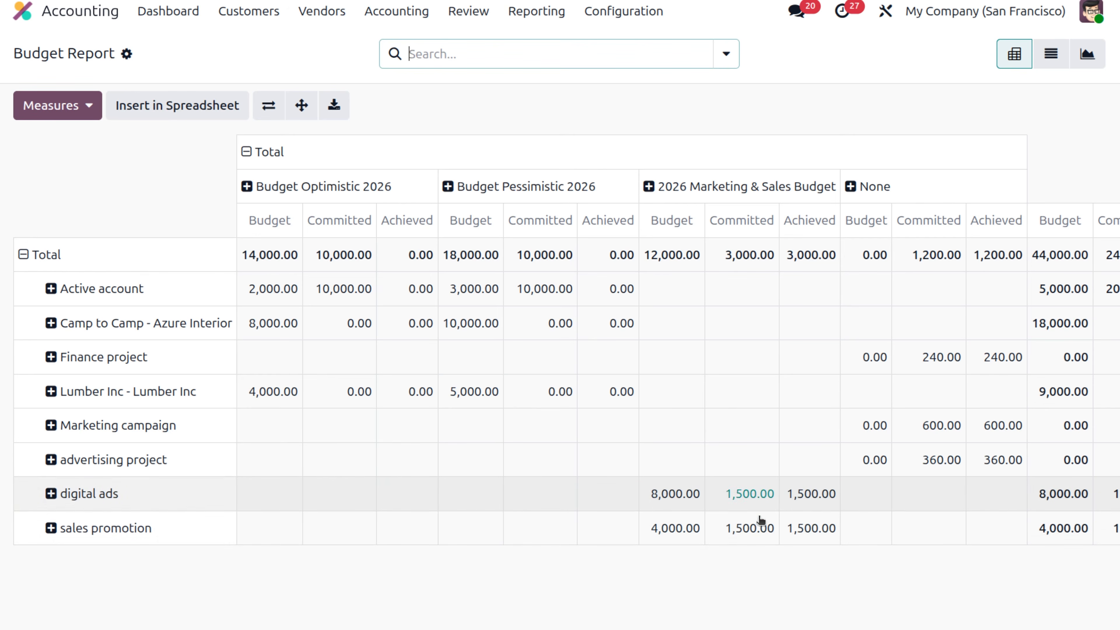
# Examine the report's pivot totals, its individual entries as a list, and its graph view.
pyautogui.hscroll(3, 829, 527)
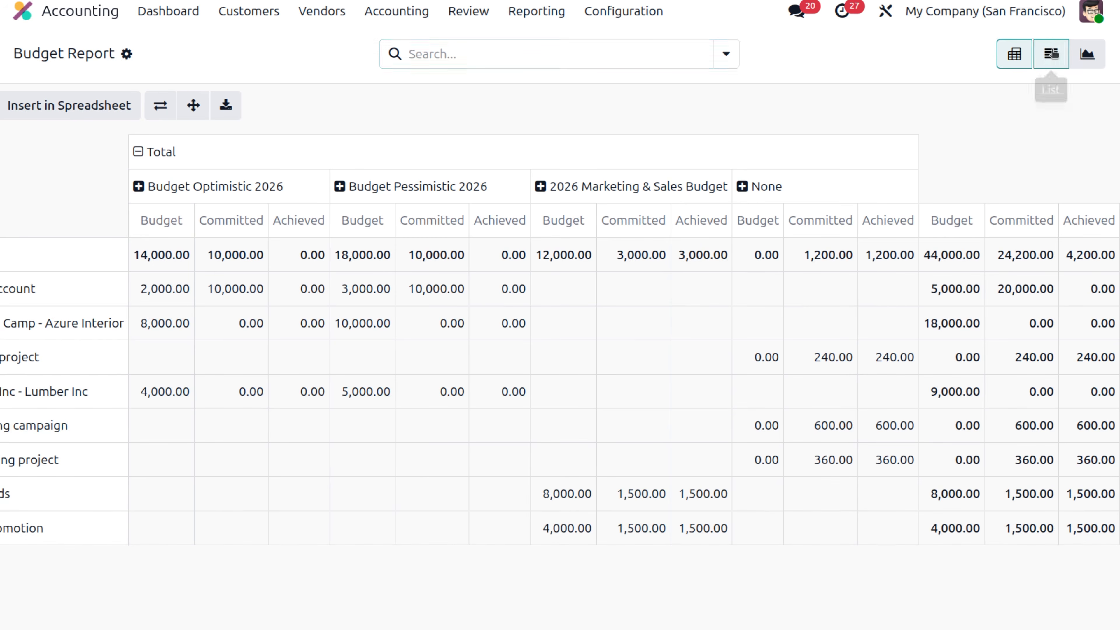
pyautogui.click(1051, 53)
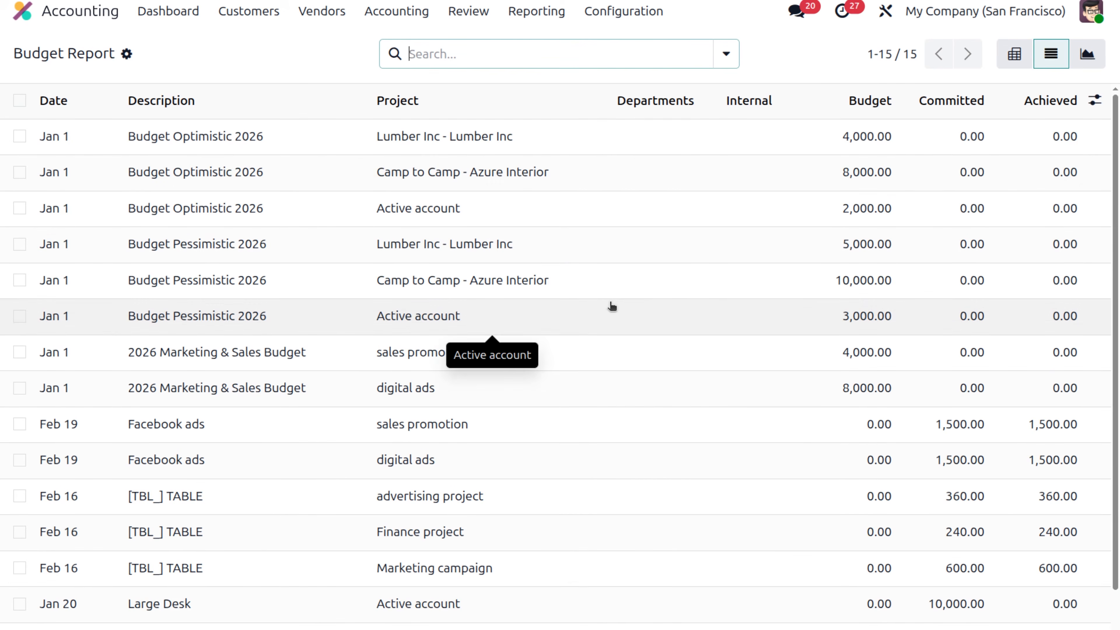
pyautogui.click(1081, 53)
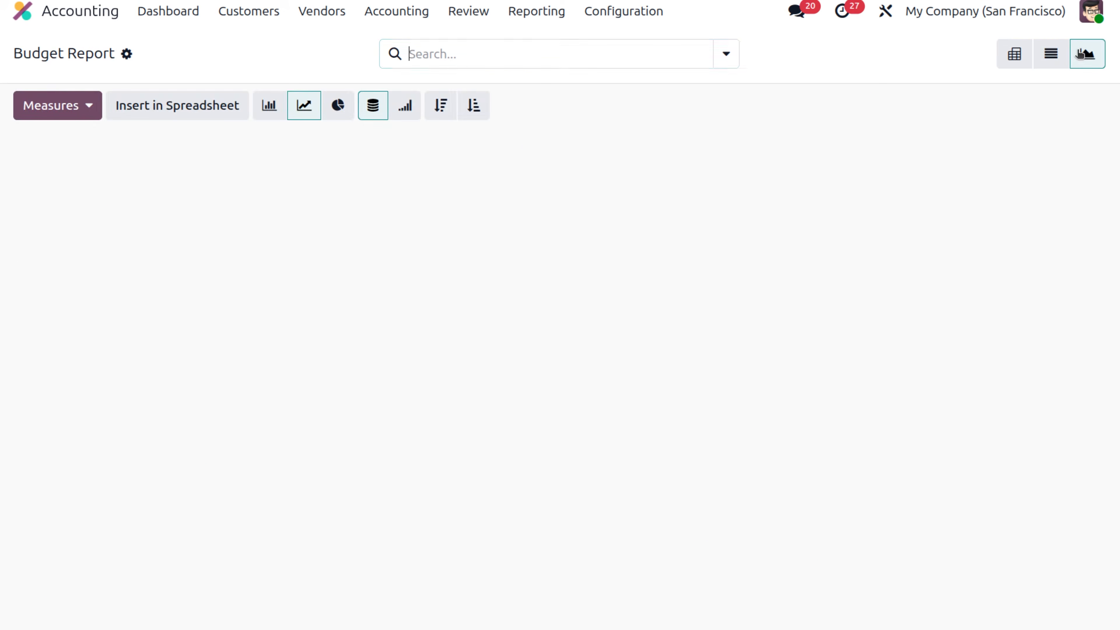